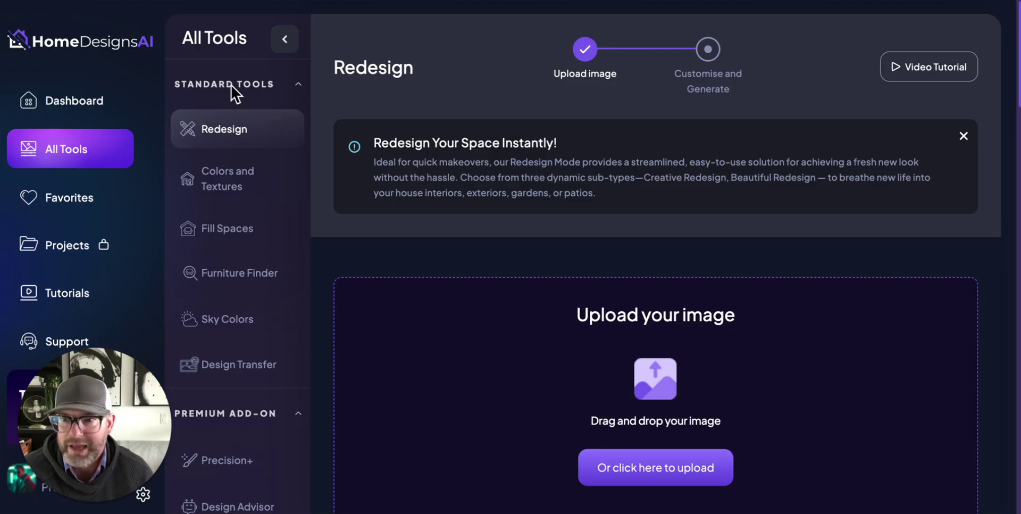
# Step: Expand the Business Add-on section at the bottom of the All Tools sidebar
pyautogui.scroll(-5, 245, 168)
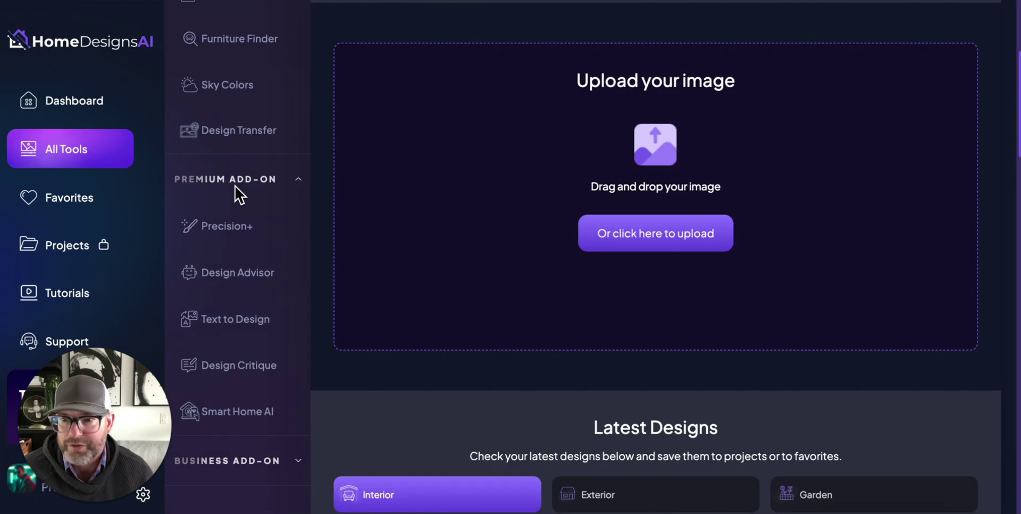
pyautogui.scroll(-1, 238, 184)
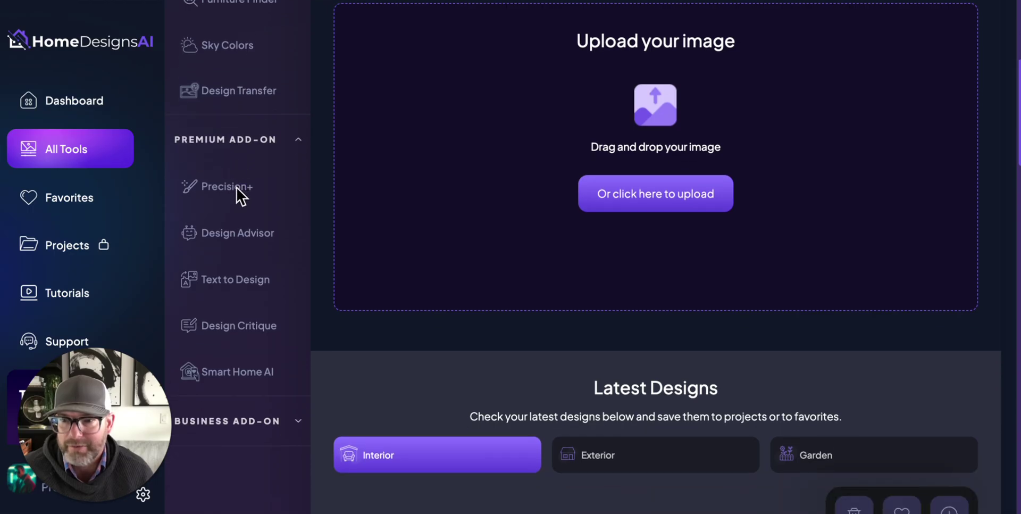
pyautogui.scroll(-3, 238, 188)
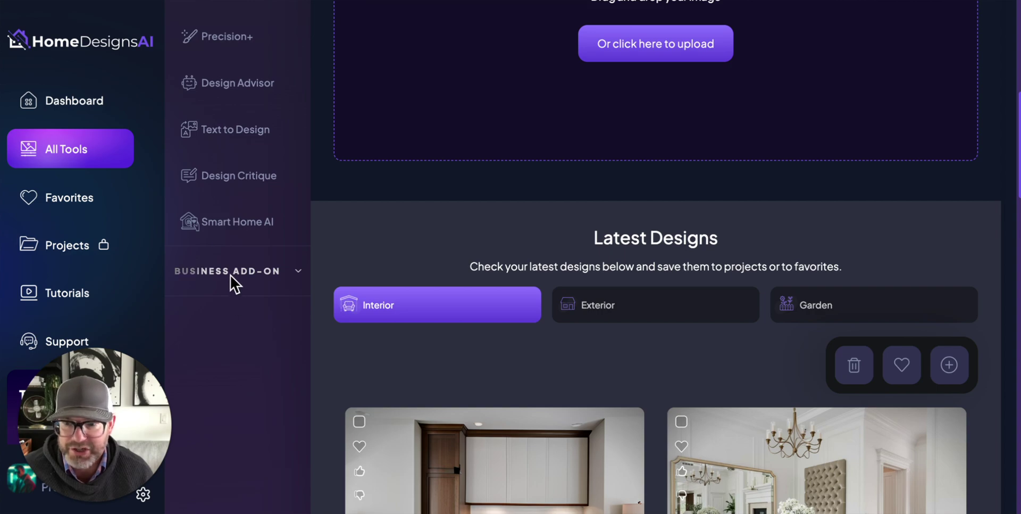
pyautogui.click(293, 276)
pyautogui.scroll(-2, 264, 290)
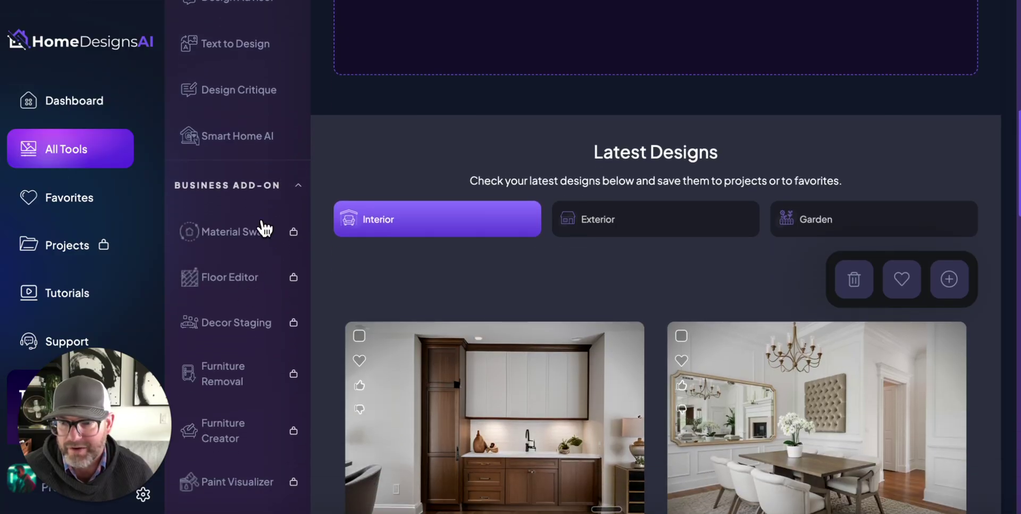
pyautogui.scroll(-1, 223, 287)
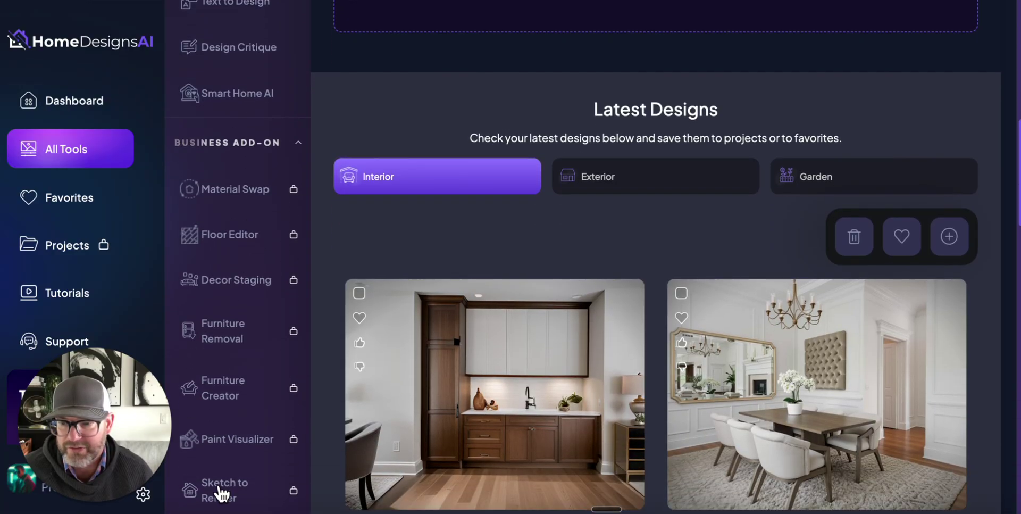
# Step: Look over the Material Swap, Floor Editor and Decor Staging tools, then return to the top
pyautogui.scroll(2, 212, 345)
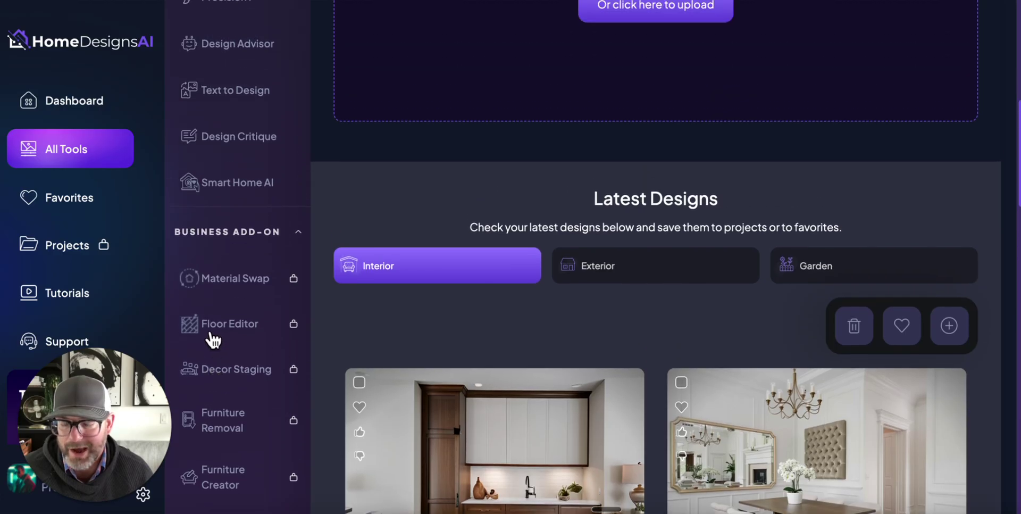
pyautogui.scroll(-3, 213, 338)
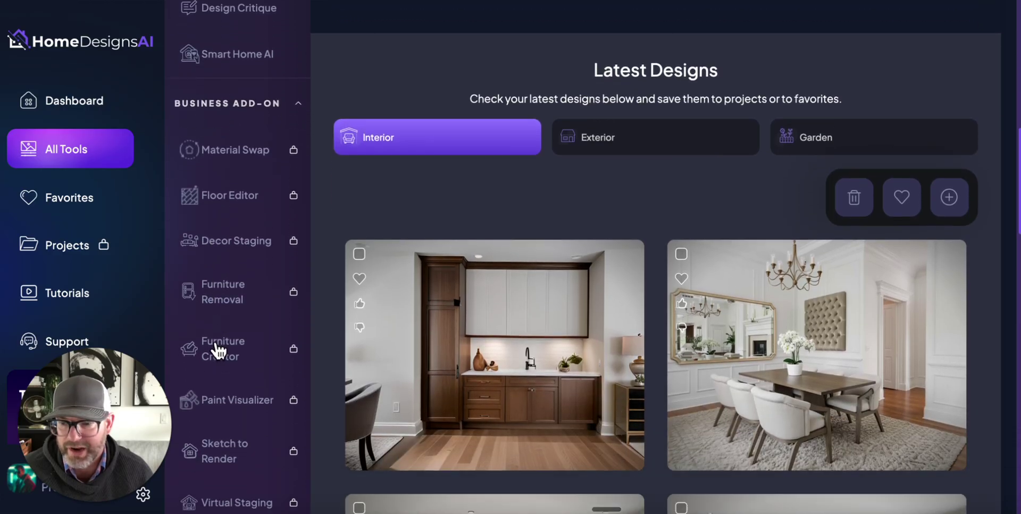
pyautogui.scroll(-1, 229, 463)
pyautogui.scroll(4, 234, 420)
pyautogui.scroll(1, 229, 401)
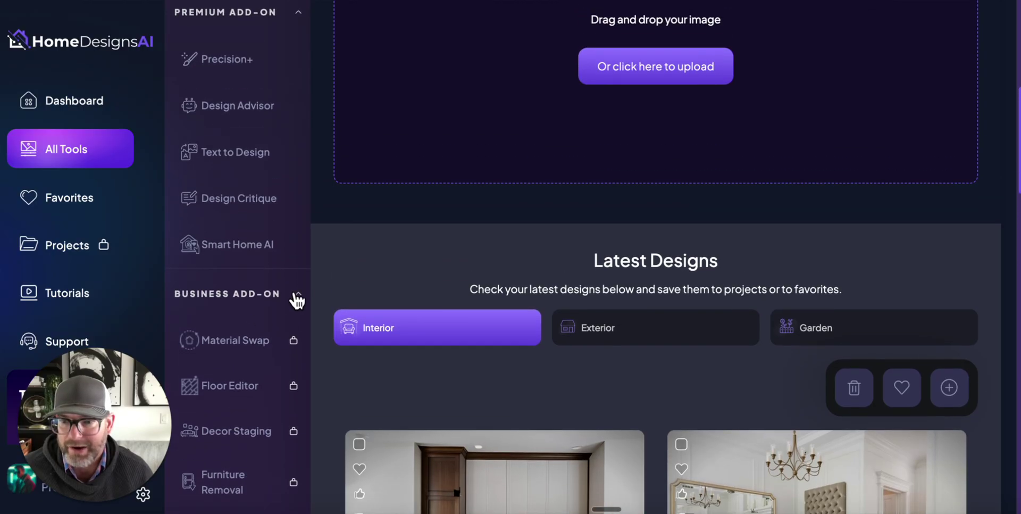
pyautogui.scroll(4, 273, 288)
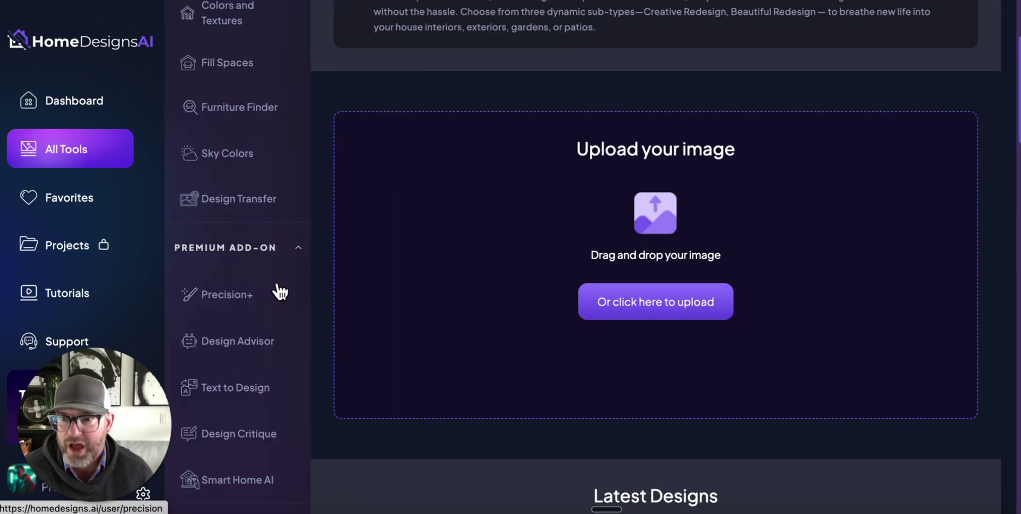
pyautogui.scroll(3, 274, 288)
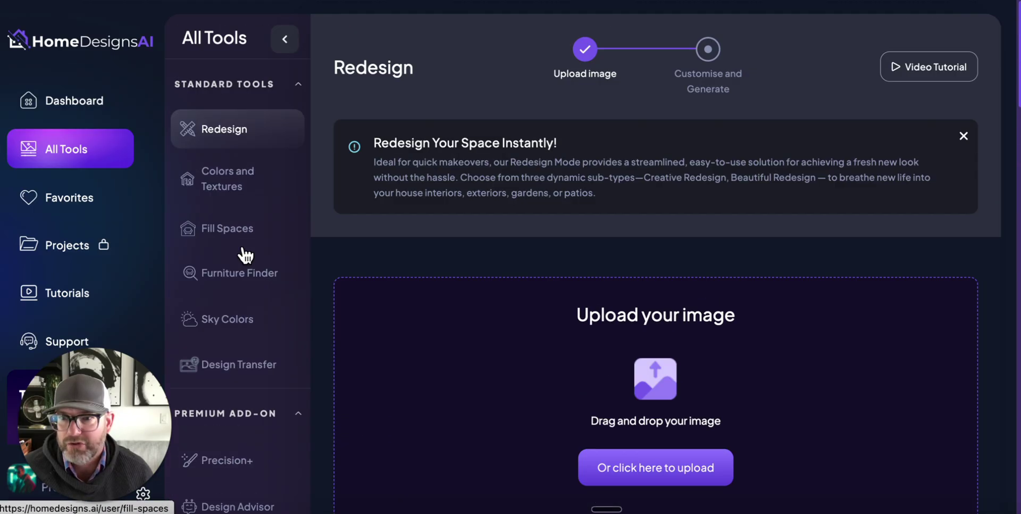
# Step: Reopen the Redesign tool and look over its page
pyautogui.click(227, 130)
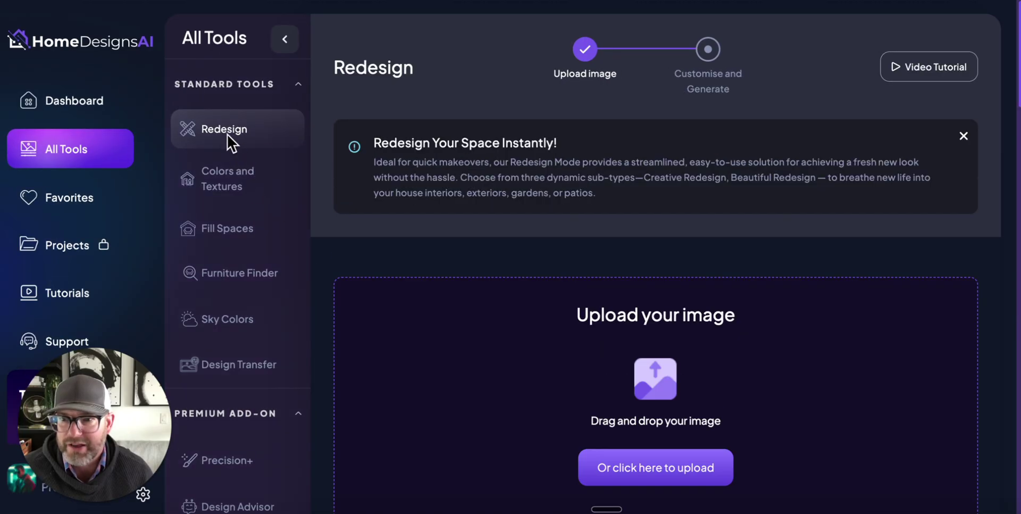
pyautogui.scroll(-20, 334, 234)
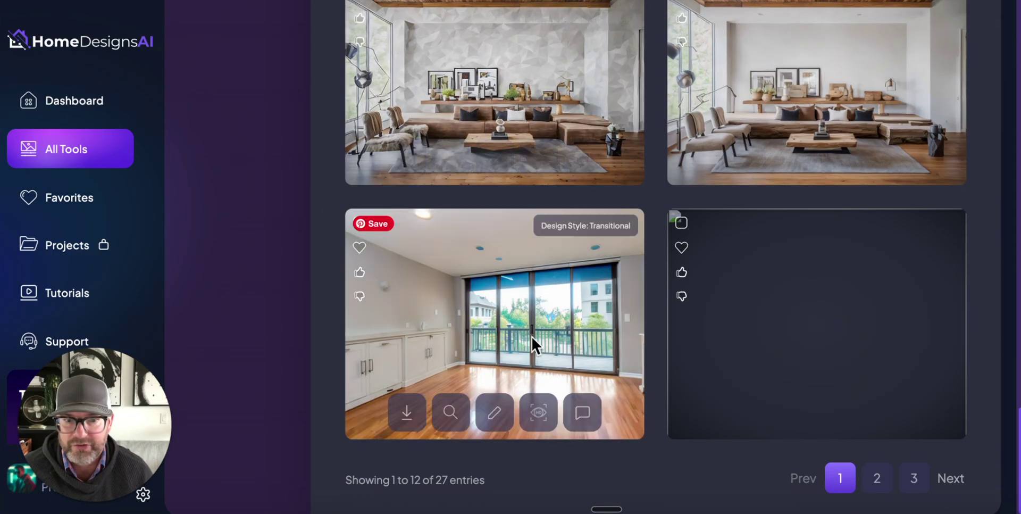
pyautogui.scroll(10, 752, 200)
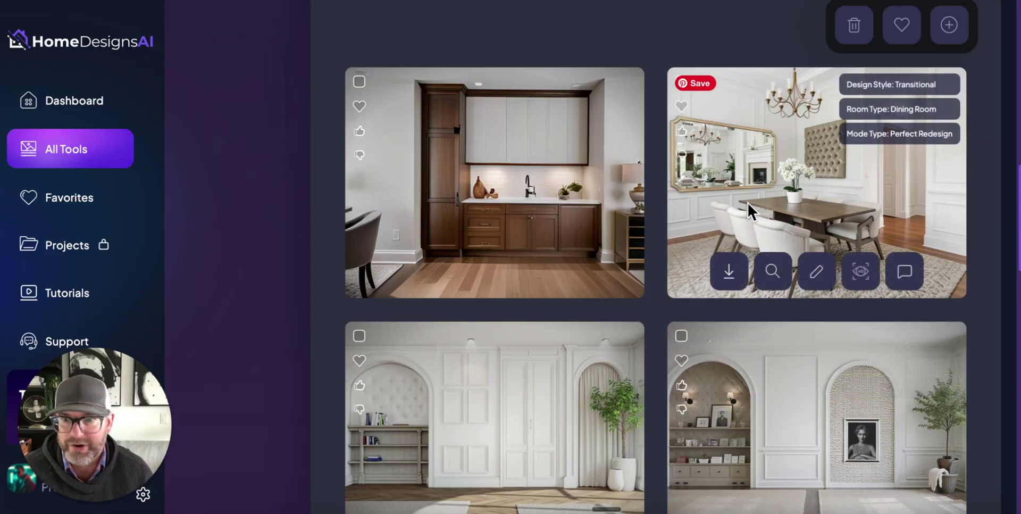
pyautogui.scroll(10, 748, 201)
# Step: Browse the Sky Colors tool page
pyautogui.click(209, 166)
pyautogui.scroll(-8, 351, 213)
pyautogui.scroll(8, 330, 221)
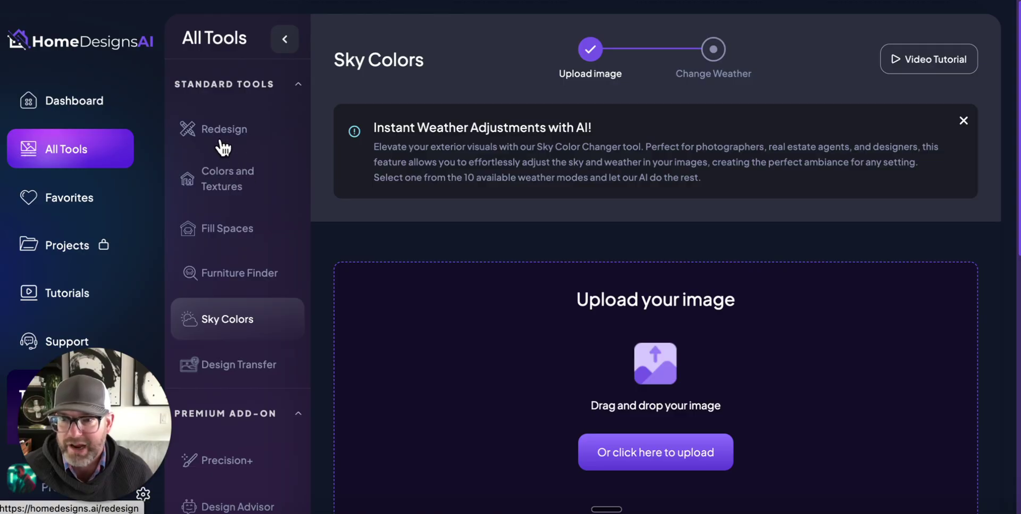
# Step: Back in Redesign, scroll the Latest Designs gallery to the arched-alcove living room
pyautogui.click(273, 129)
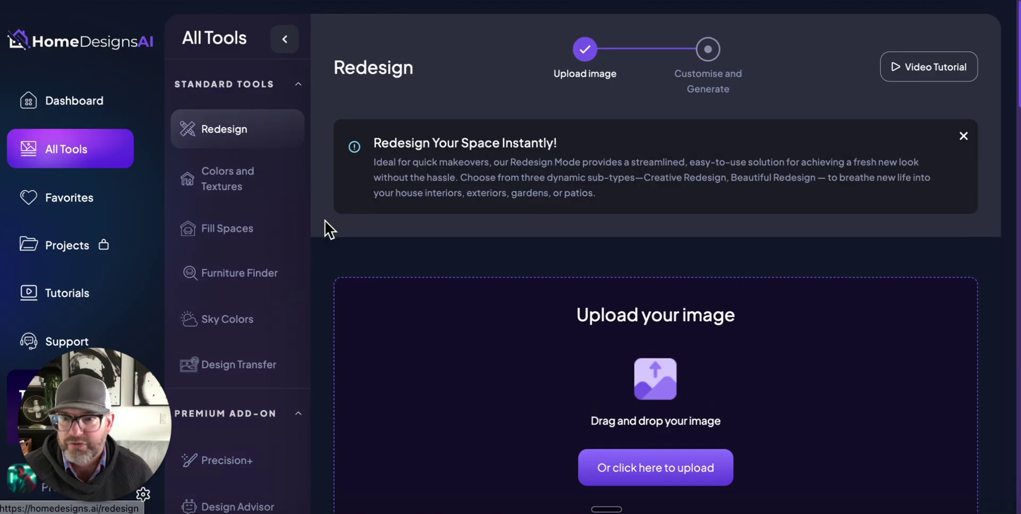
pyautogui.scroll(-10, 326, 229)
pyautogui.scroll(-1, 324, 234)
pyautogui.moveTo(506, 211)
pyautogui.scroll(-5, 588, 274)
pyautogui.moveTo(462, 339)
pyautogui.scroll(-4, 470, 338)
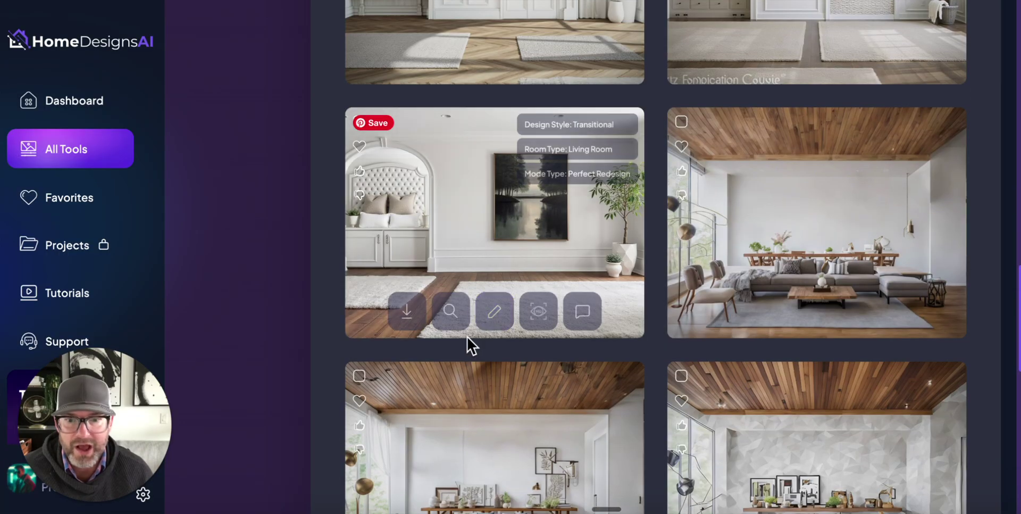
pyautogui.scroll(5, 420, 193)
pyautogui.scroll(3, 433, 206)
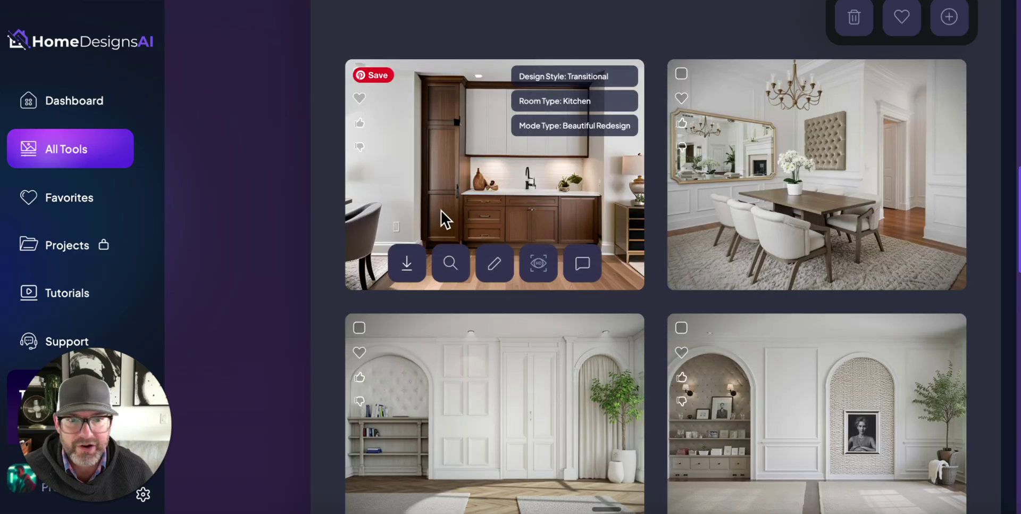
pyautogui.scroll(-9, 445, 214)
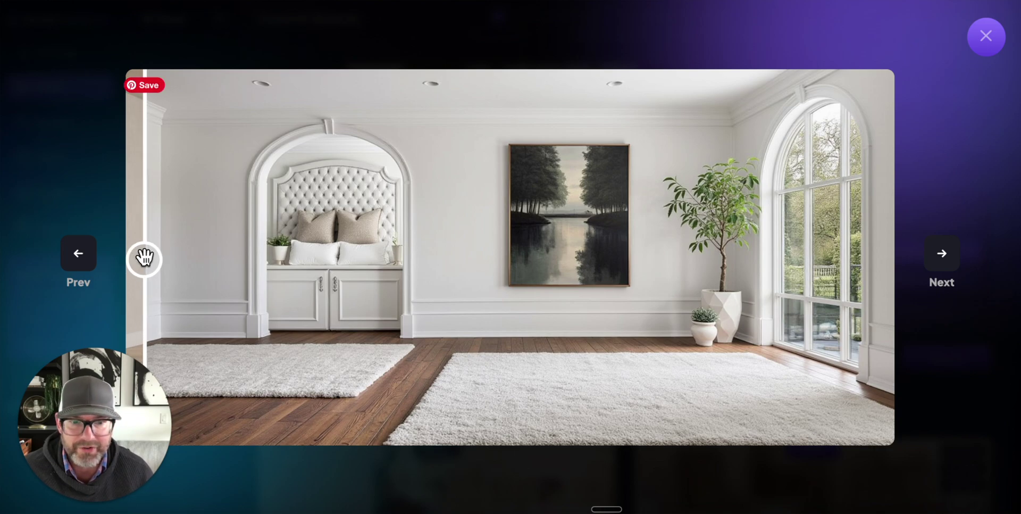
# Step: Slide across the lake-painting living room's comparison, then compare a second arched living-room design
pyautogui.moveTo(145, 258); pyautogui.dragTo(885, 260)
pyautogui.click(980, 42)
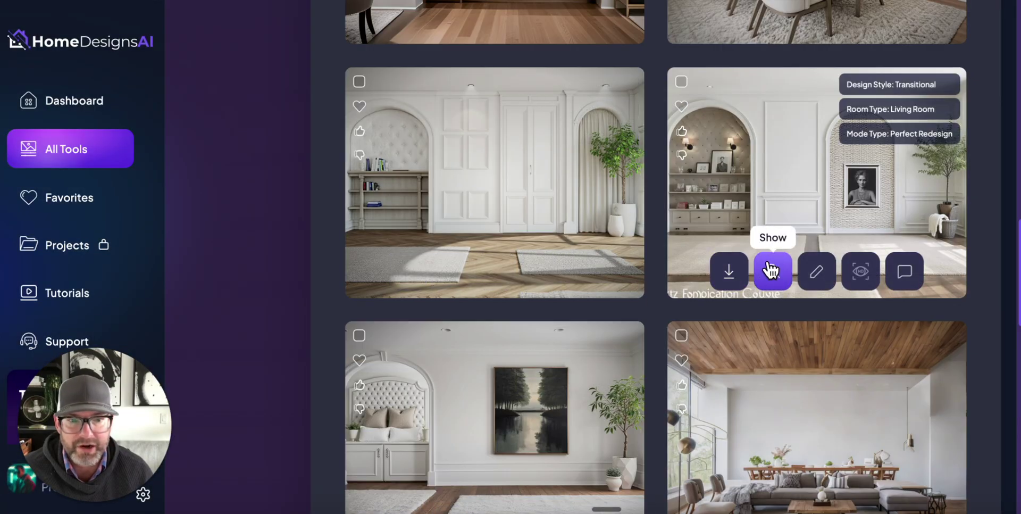
pyautogui.click(773, 271)
pyautogui.moveTo(336, 218); pyautogui.dragTo(601, 175)
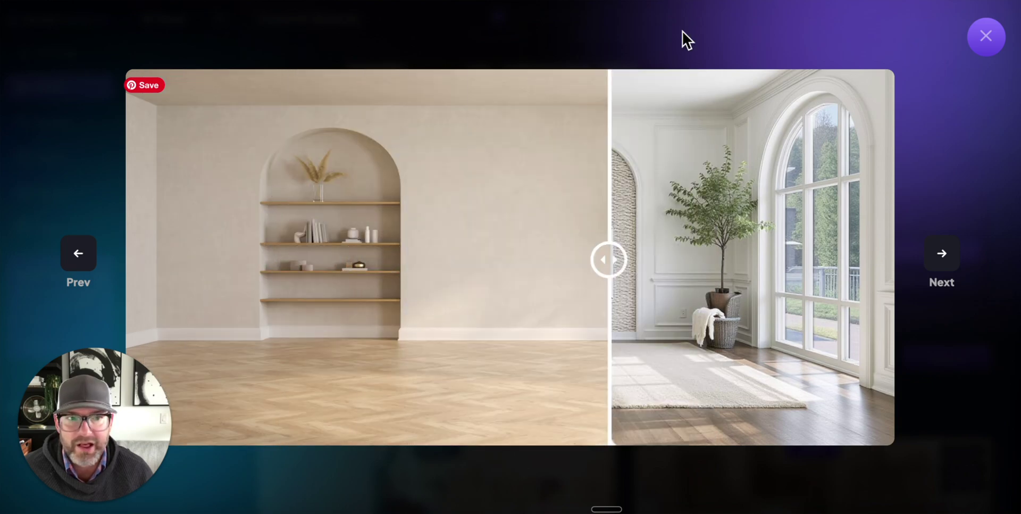
pyautogui.click(985, 40)
pyautogui.scroll(5, 493, 168)
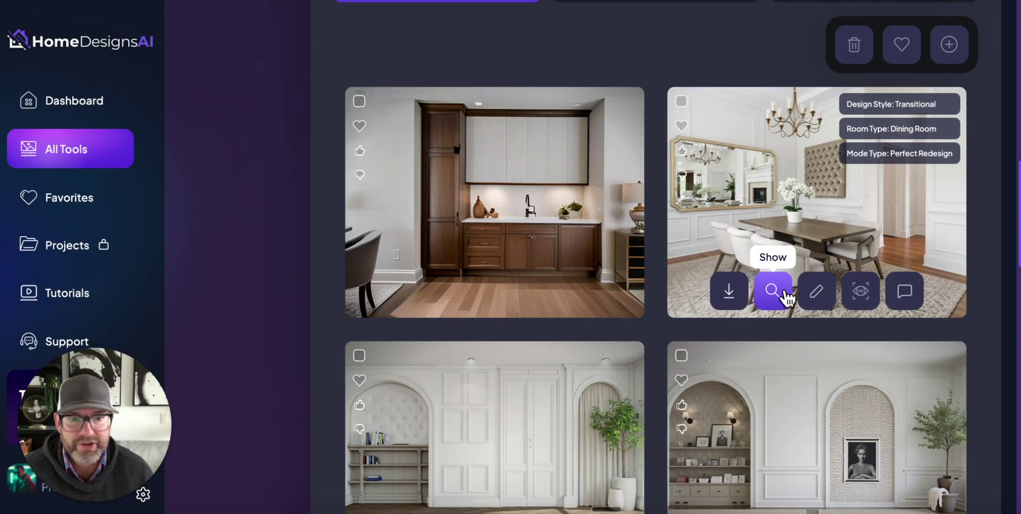
# Step: Open the dining-room comparison and slide between original and redesigned views
pyautogui.click(775, 289)
pyautogui.moveTo(507, 256); pyautogui.dragTo(139, 255)
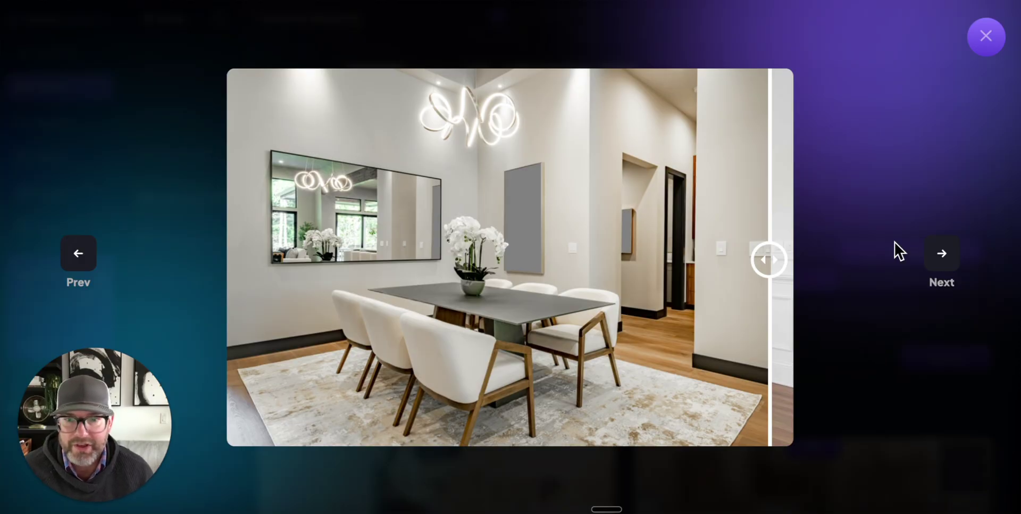
pyautogui.moveTo(768, 248); pyautogui.dragTo(382, 157)
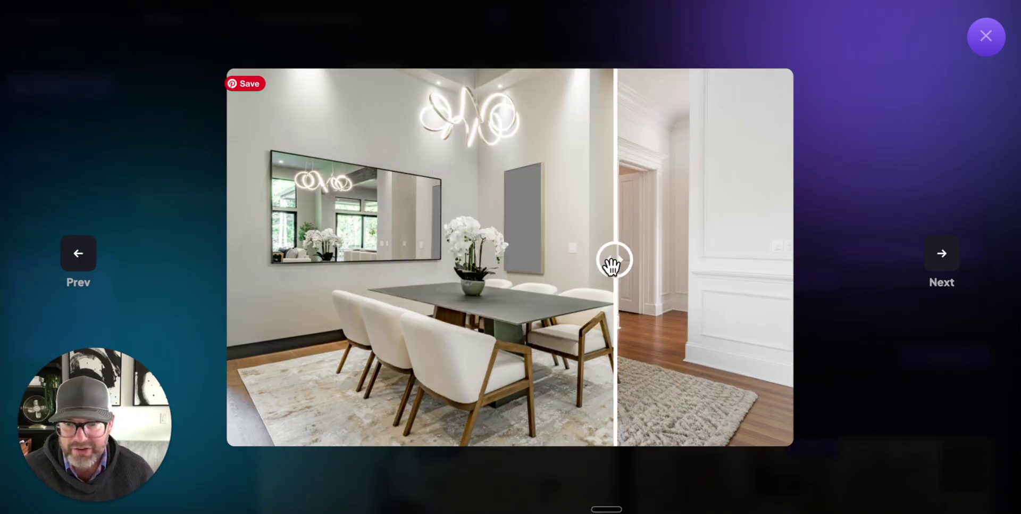
pyautogui.moveTo(625, 260); pyautogui.dragTo(758, 213)
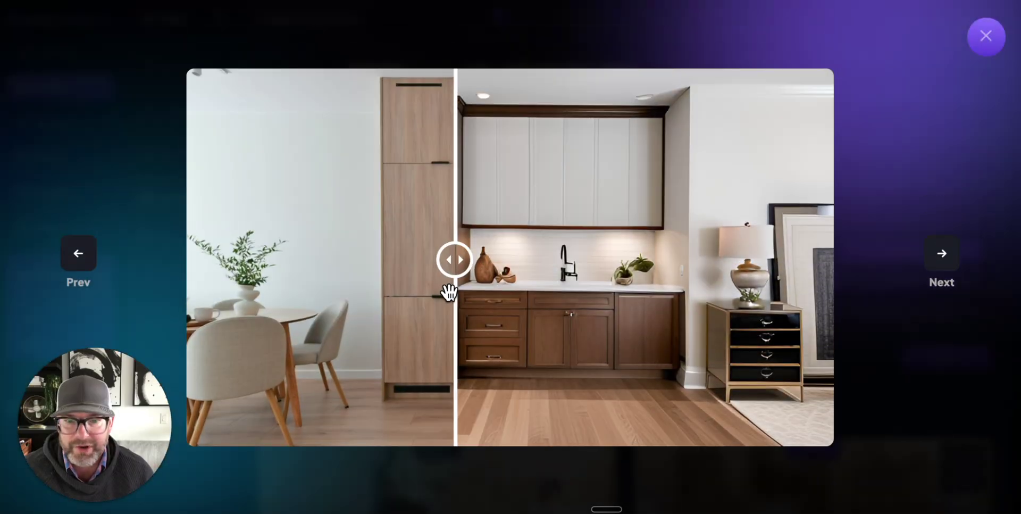
# Step: Reveal the original kitchen, step to the previous kitchen comparison, then close the viewer
pyautogui.moveTo(454, 292); pyautogui.dragTo(81, 258)
pyautogui.click(80, 258)
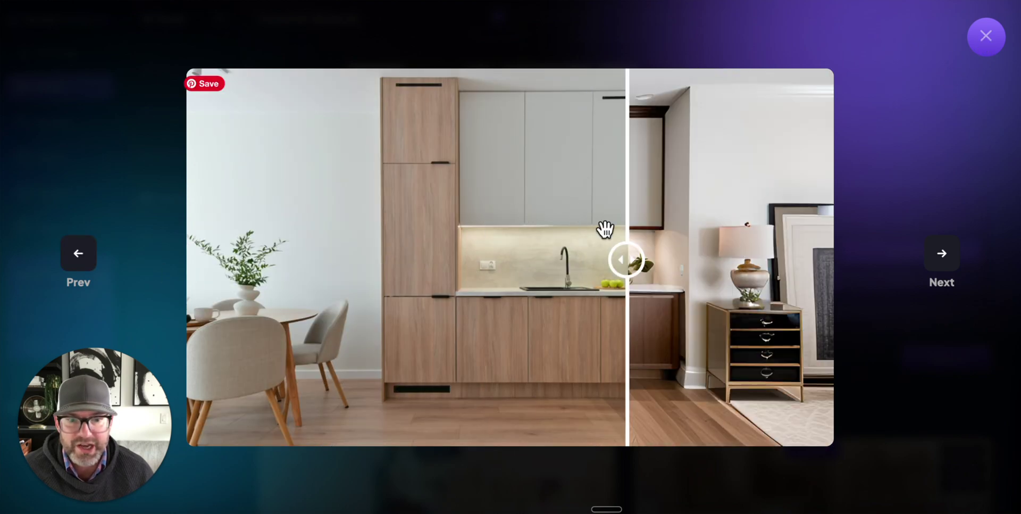
pyautogui.click(997, 40)
# Step: Upload a room photo to the Redesign tool
pyautogui.scroll(5, 510, 141)
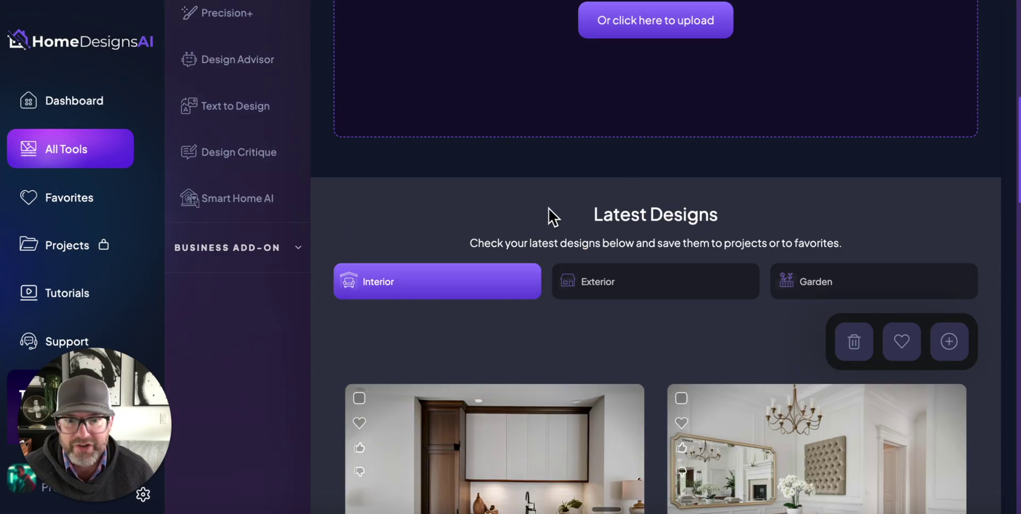
pyautogui.scroll(4, 550, 213)
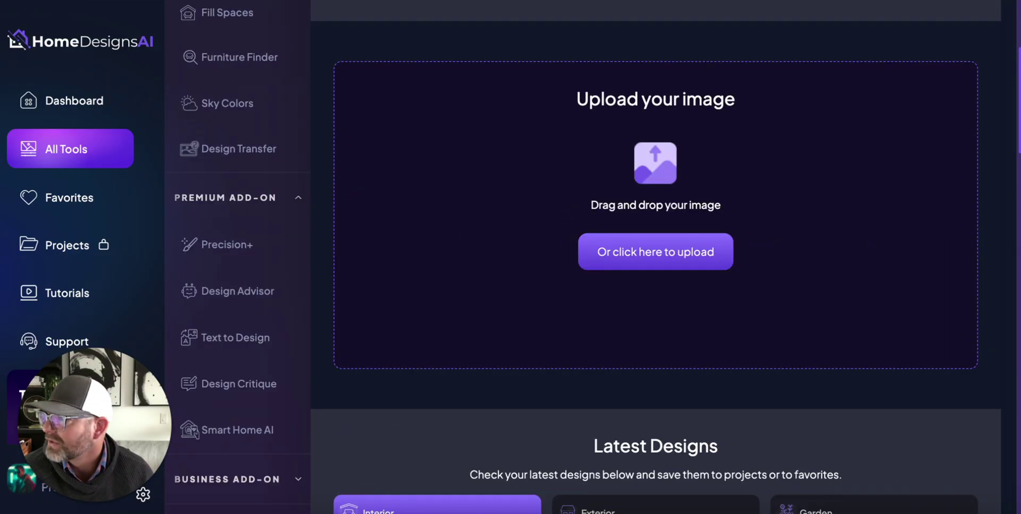
pyautogui.moveTo(0, 160); pyautogui.dragTo(604, 215)
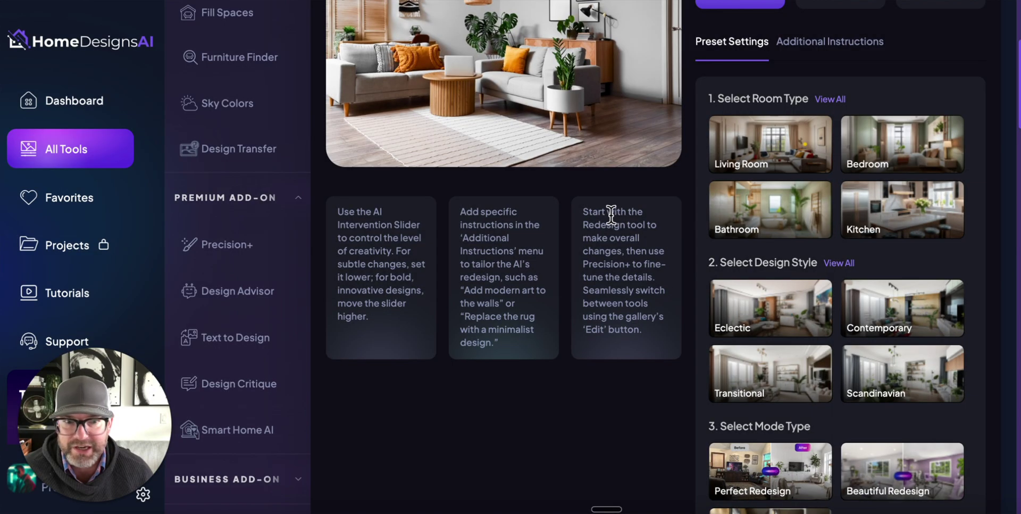
pyautogui.scroll(4, 609, 214)
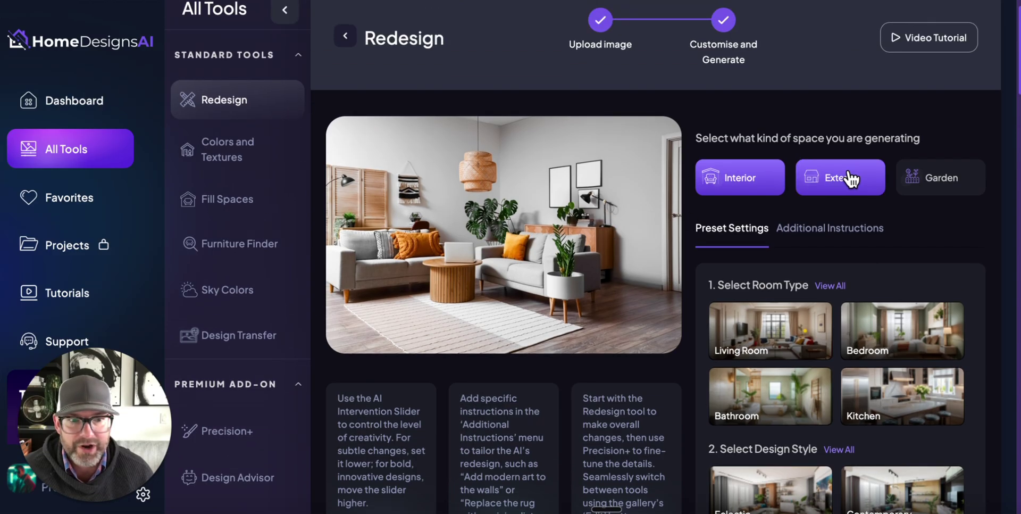
pyautogui.scroll(-1, 776, 202)
# Step: Choose Living Room, Transitional style and Creative Redesign mode
pyautogui.click(786, 269)
pyautogui.scroll(-5, 801, 261)
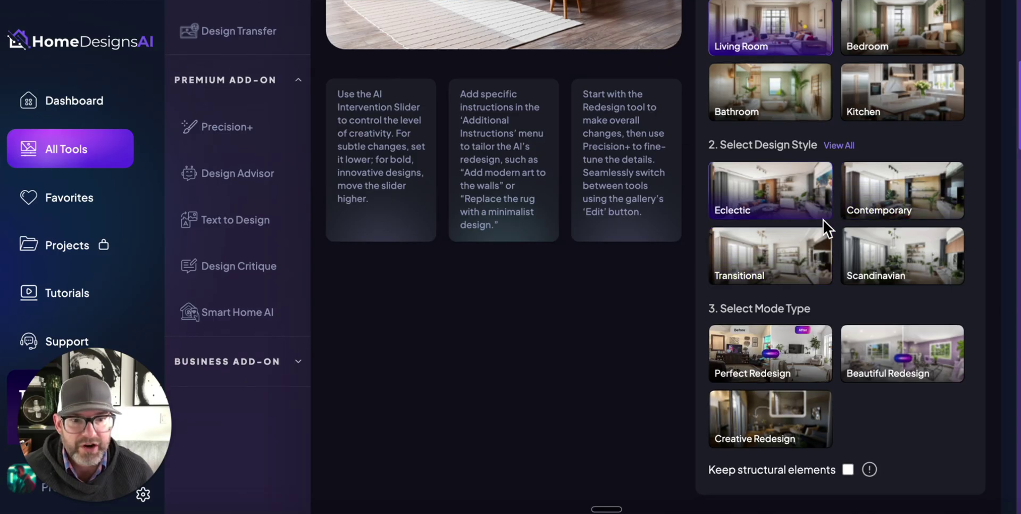
pyautogui.click(816, 242)
pyautogui.scroll(-1, 839, 228)
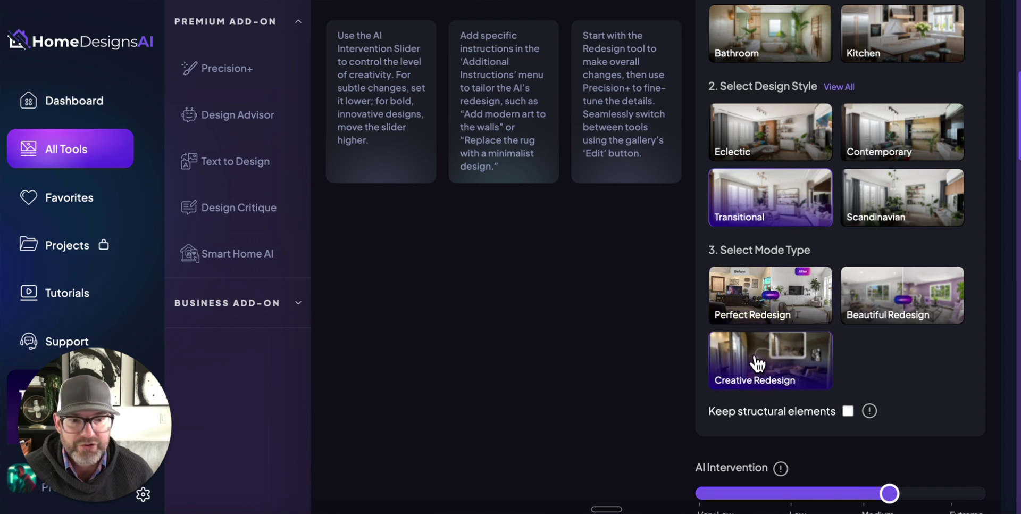
pyautogui.click(800, 371)
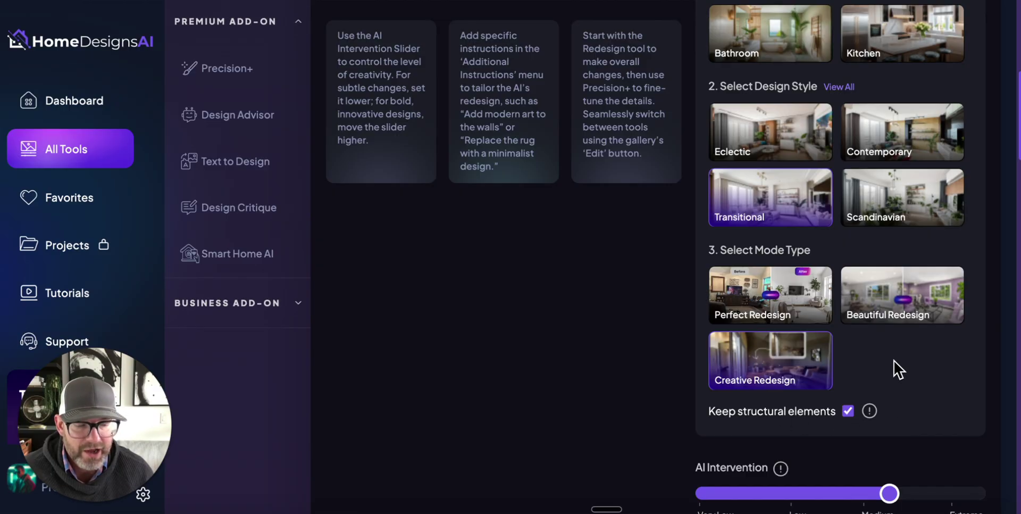
# Step: Set AI Intervention to Medium after trying Extreme and Low
pyautogui.scroll(5, 688, 335)
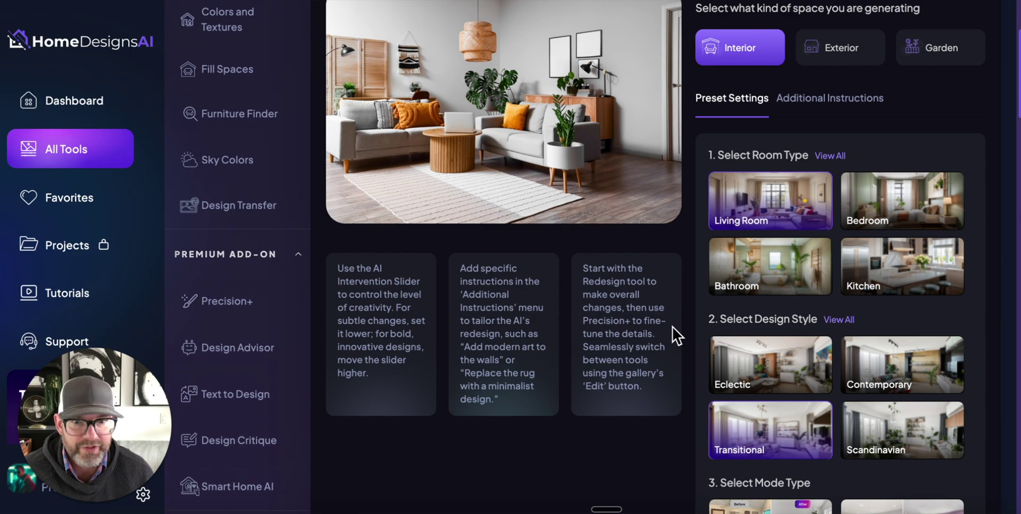
pyautogui.scroll(-6, 814, 199)
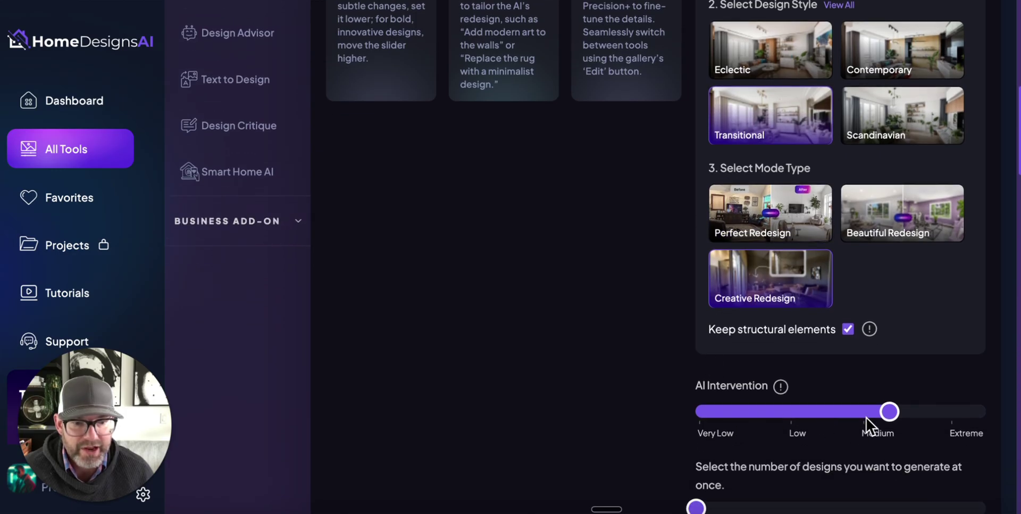
pyautogui.click(951, 412)
pyautogui.moveTo(984, 412); pyautogui.dragTo(897, 413)
pyautogui.click(791, 412)
pyautogui.click(858, 411)
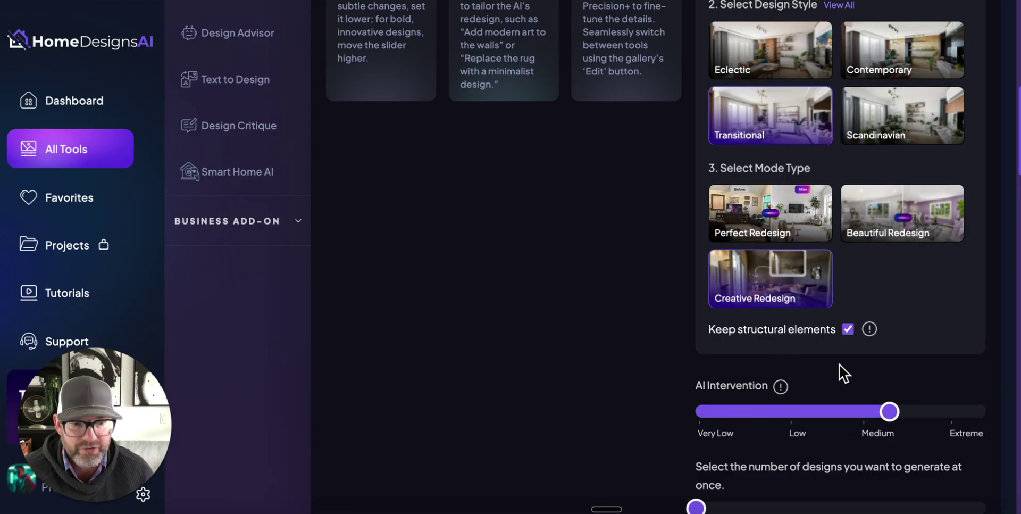
pyautogui.scroll(-5, 843, 372)
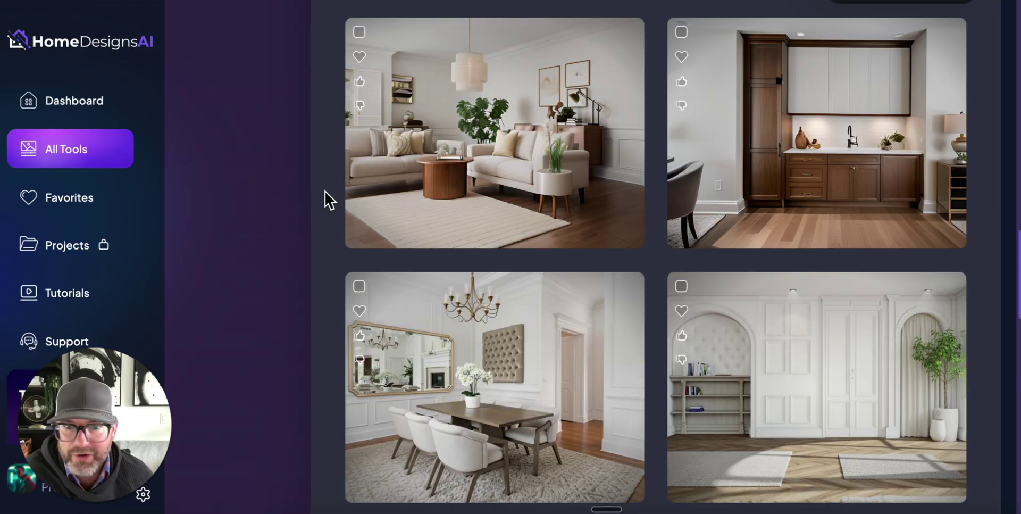
# Step: Compare the new Transitional living-room design with its original photo, then close the viewer
pyautogui.scroll(1, 324, 192)
pyautogui.moveTo(488, 155)
pyautogui.click(453, 251)
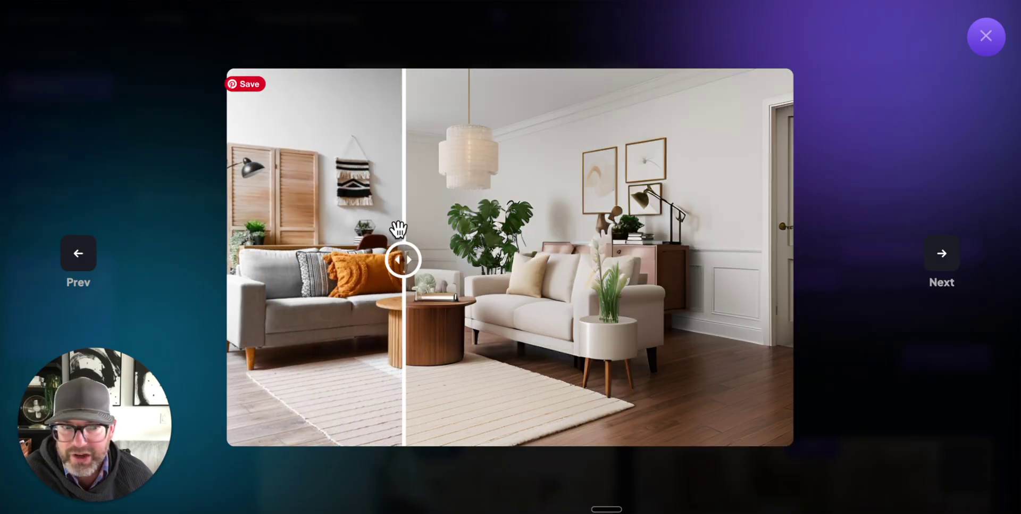
pyautogui.click(990, 42)
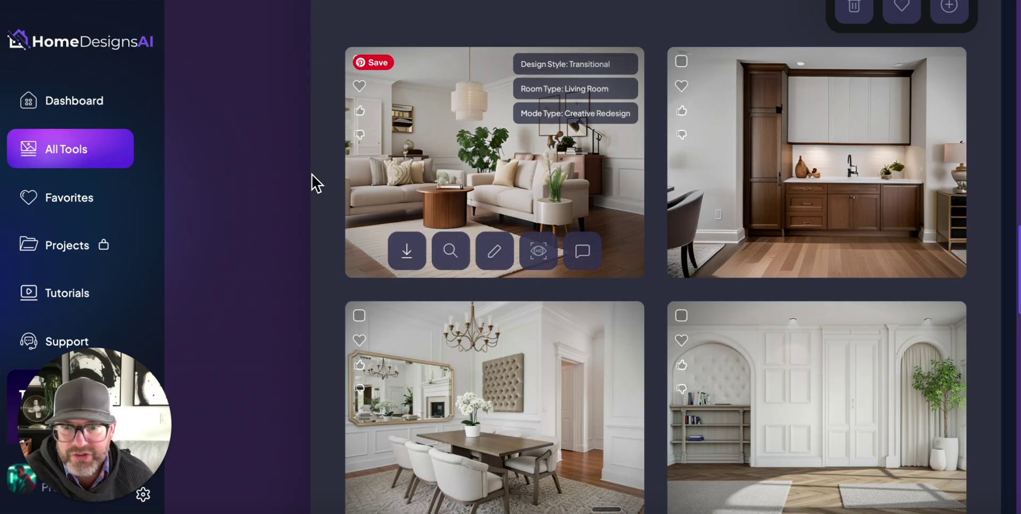
pyautogui.scroll(10, 199, 164)
# Step: Open the Text to Design tool from the All Tools list
pyautogui.scroll(4, 204, 173)
pyautogui.scroll(-1, 216, 175)
pyautogui.scroll(-1, 218, 178)
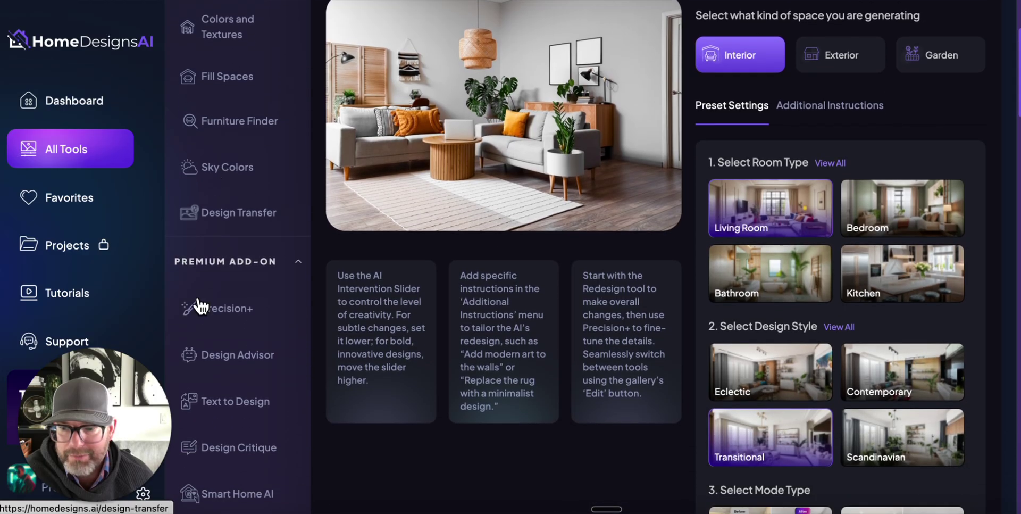
pyautogui.click(234, 407)
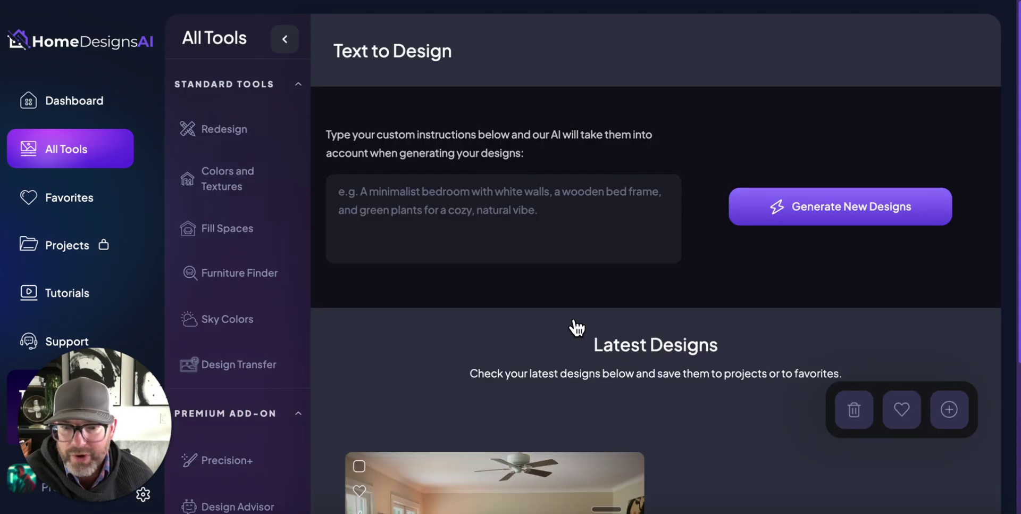
pyautogui.scroll(-4, 781, 280)
pyautogui.scroll(4, 779, 282)
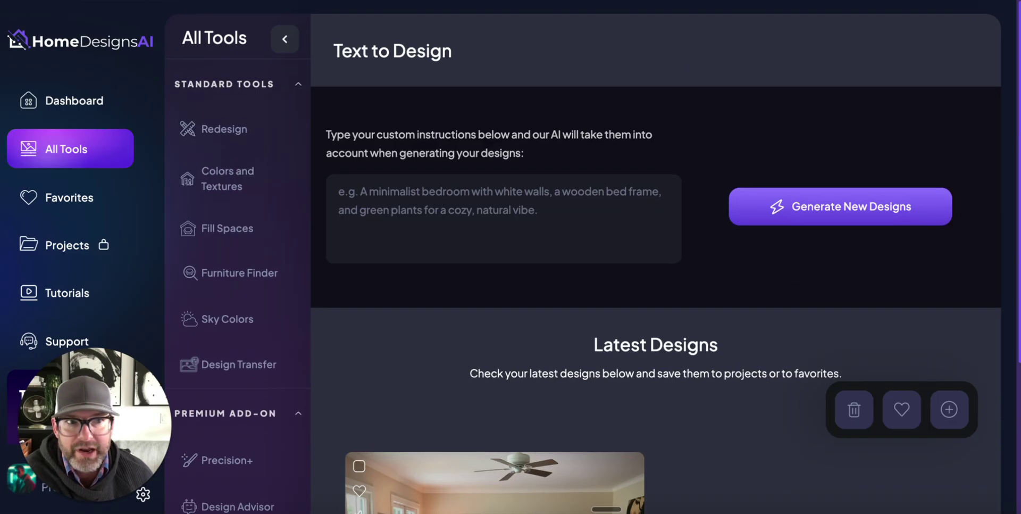
# Step: Focus the prompt box, then enlarge the latest pink-rug living-room design full screen
pyautogui.click(345, 194)
pyautogui.scroll(-1, 706, 356)
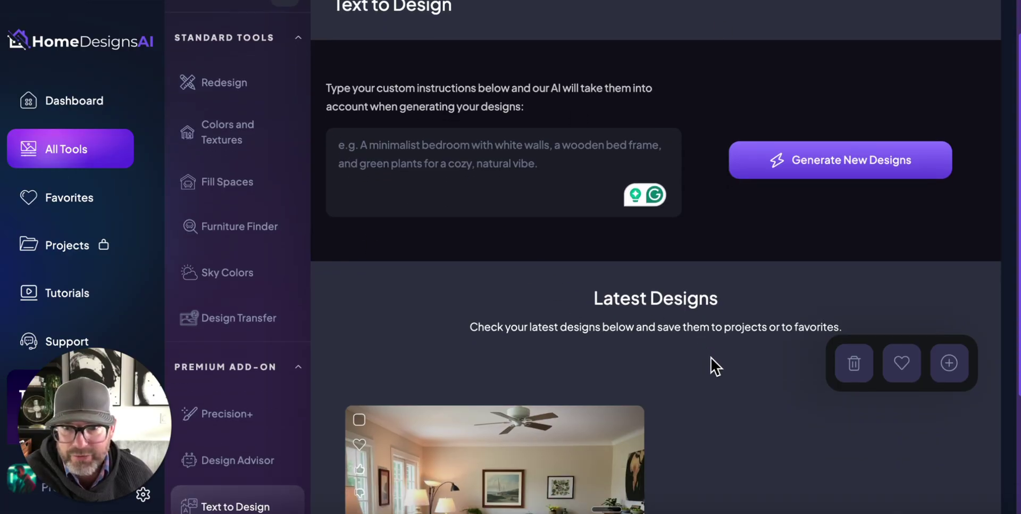
pyautogui.scroll(-3, 654, 308)
pyautogui.moveTo(519, 334)
pyautogui.click(457, 438)
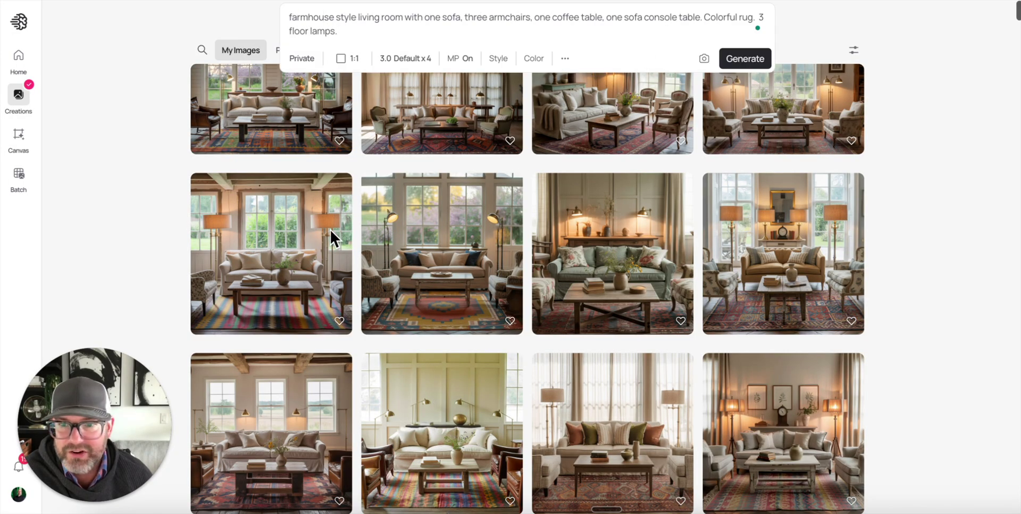
# Step: Expand Ideogram's farmhouse living-room prompt, read it and select its full text
pyautogui.click(921, 54)
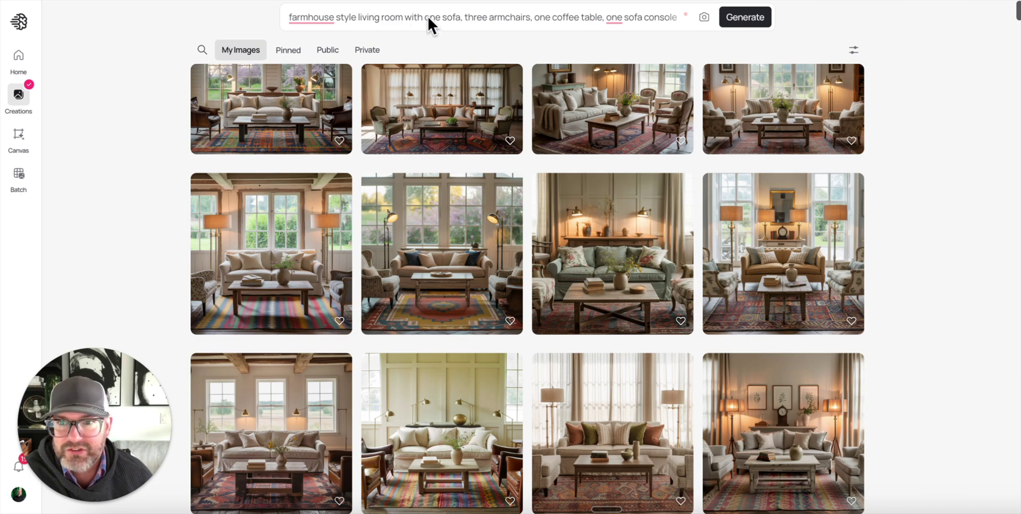
pyautogui.click(444, 12)
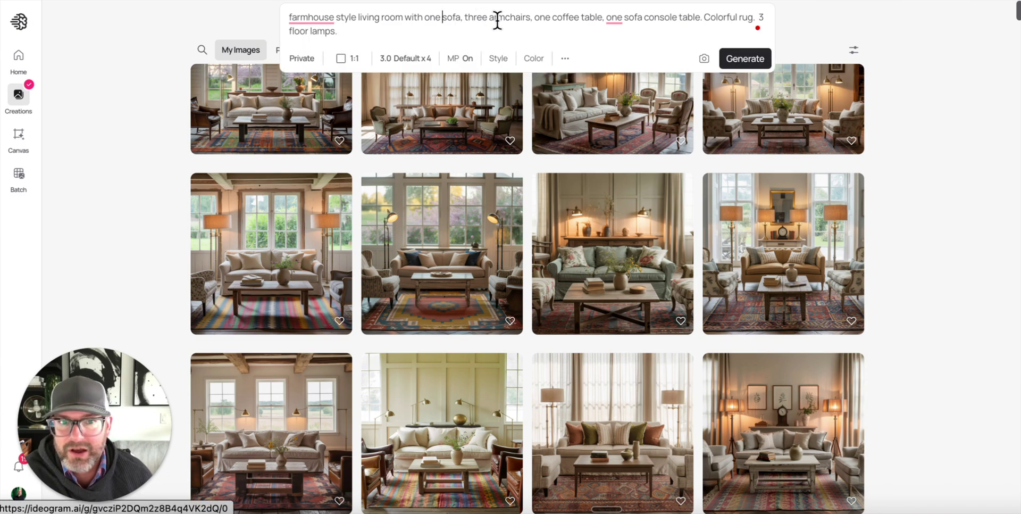
pyautogui.click(290, 20)
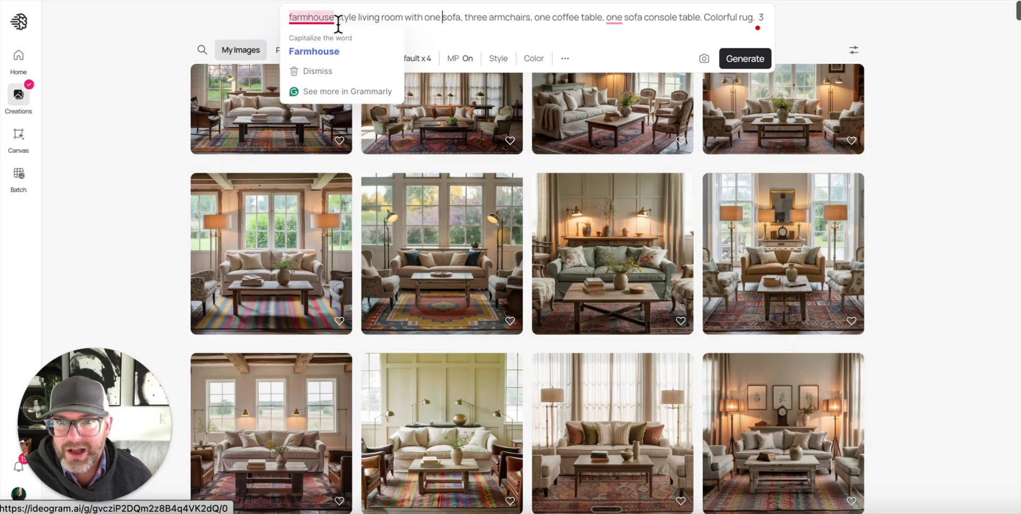
pyautogui.click(440, 32)
pyautogui.hotkey('ctrl', 'a')
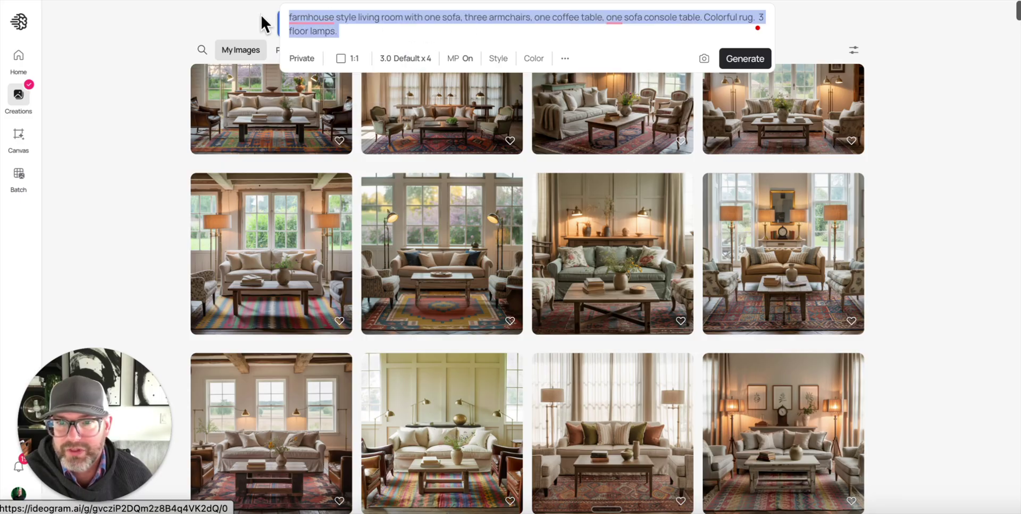
pyautogui.moveTo(302, 17)
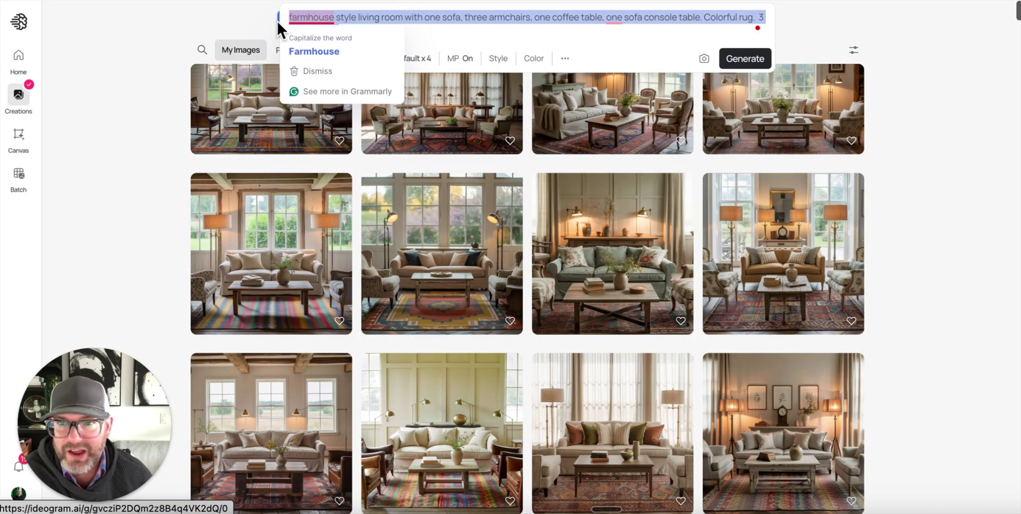
pyautogui.click(127, 27)
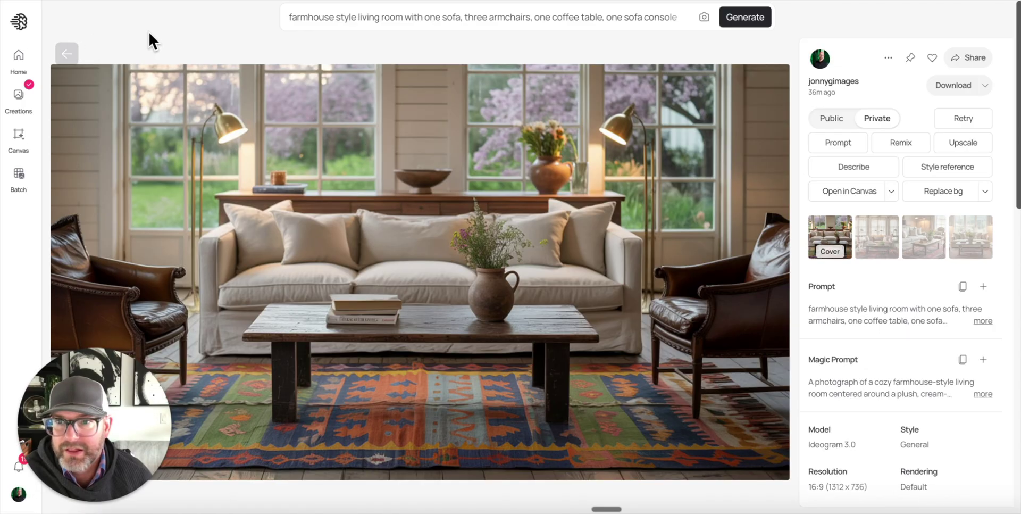
# Step: Return from the image detail to My Images and scroll the farmhouse gallery to the top
pyautogui.click(11, 112)
pyautogui.scroll(-5, 665, 269)
pyautogui.scroll(3, 672, 210)
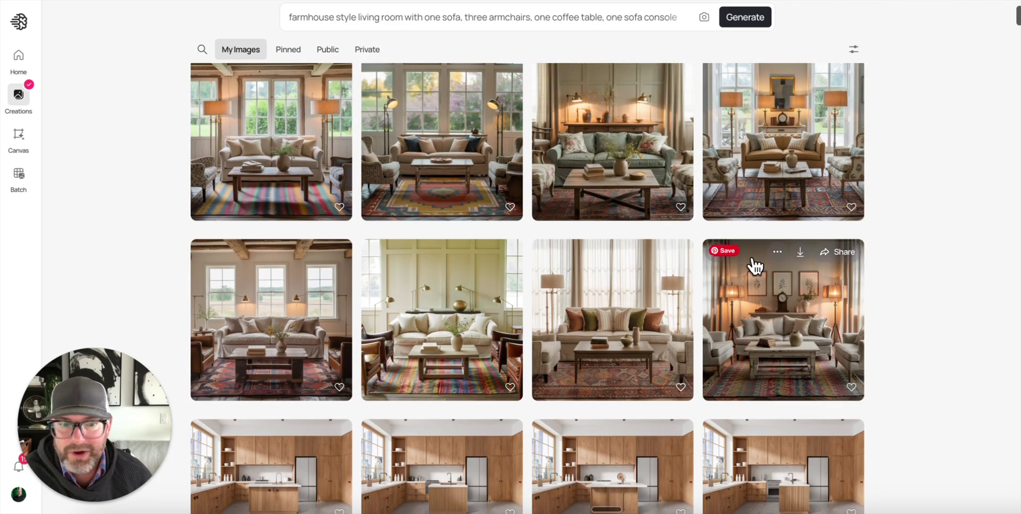
pyautogui.scroll(1, 784, 291)
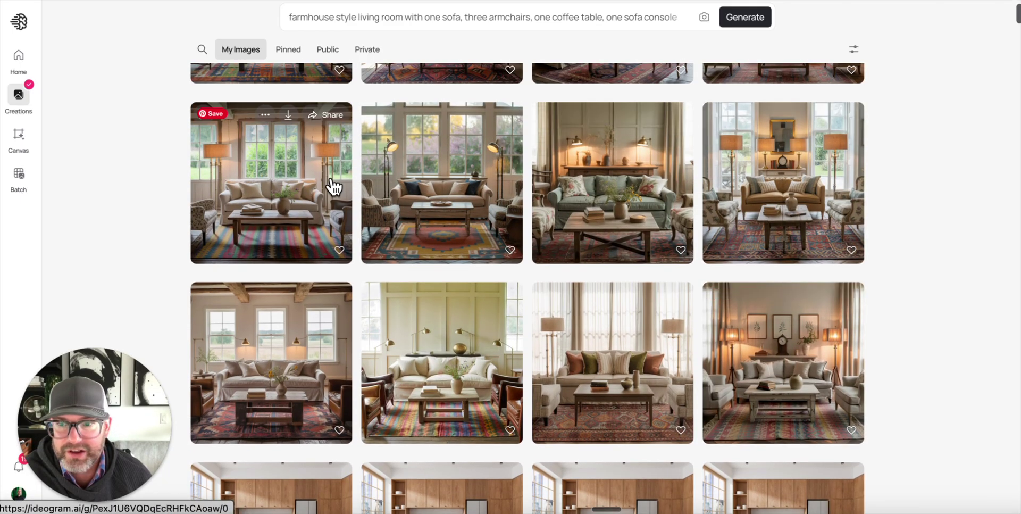
pyautogui.scroll(1, 332, 195)
pyautogui.scroll(1, 452, 228)
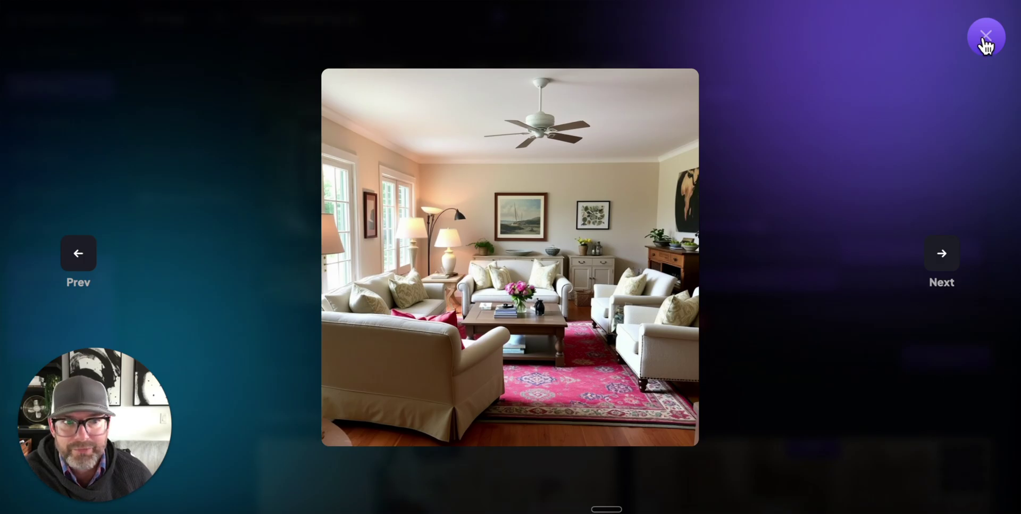
# Step: Open Sky Colors and review the brick house's pink-purple sky against its overcast original
pyautogui.click(985, 37)
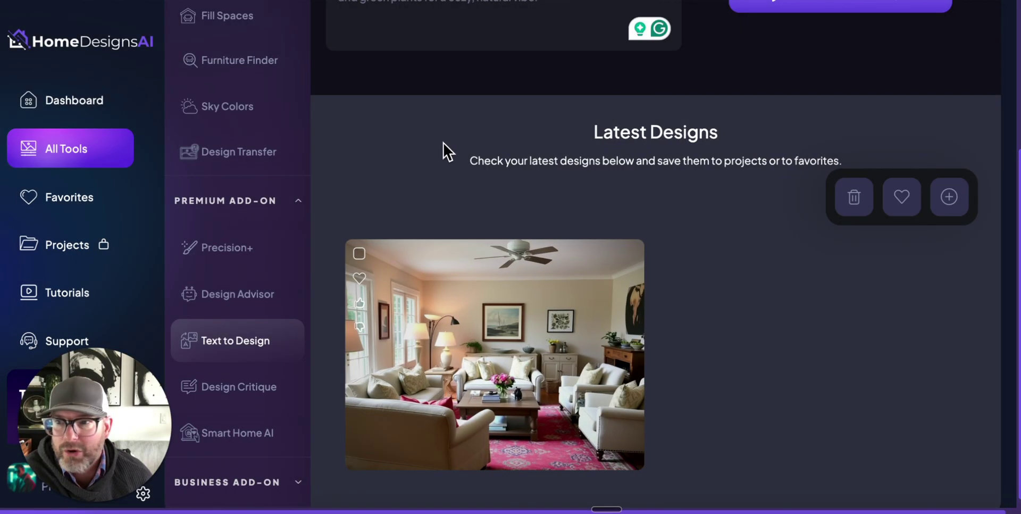
pyautogui.scroll(2, 422, 155)
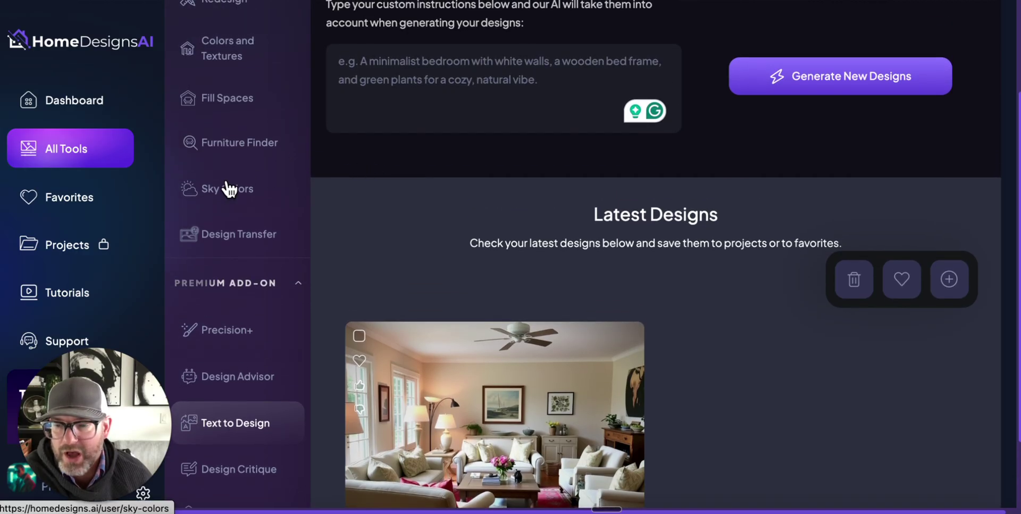
pyautogui.click(228, 189)
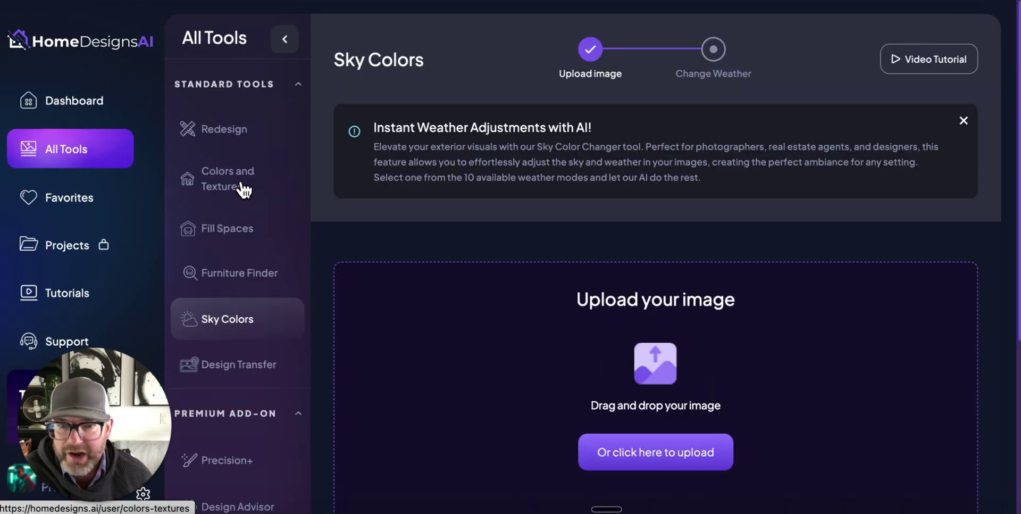
pyautogui.scroll(-3, 319, 210)
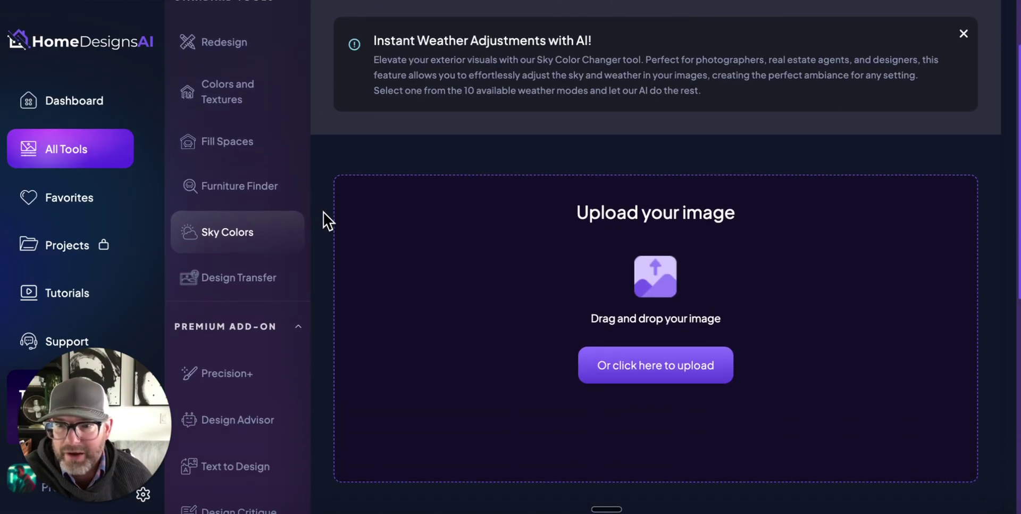
pyautogui.scroll(-9, 325, 212)
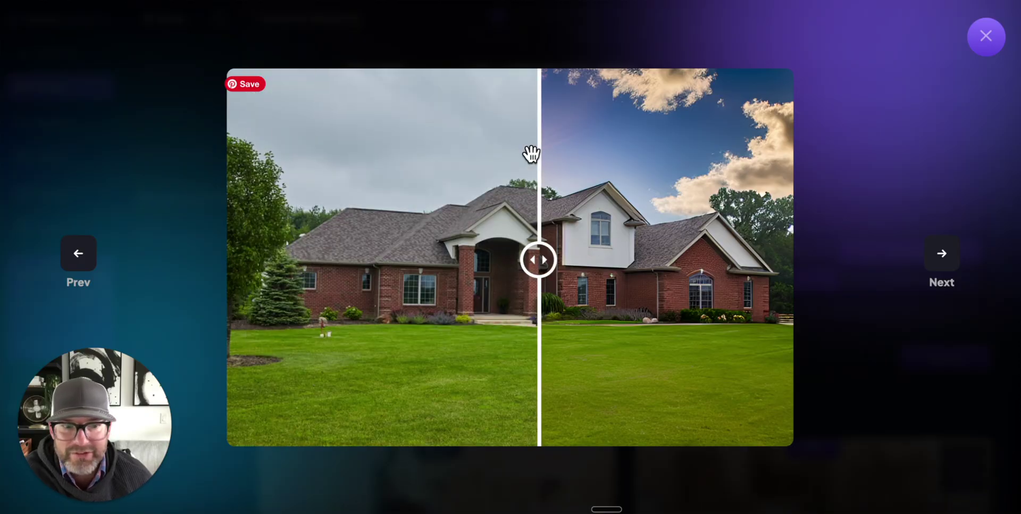
pyautogui.click(988, 36)
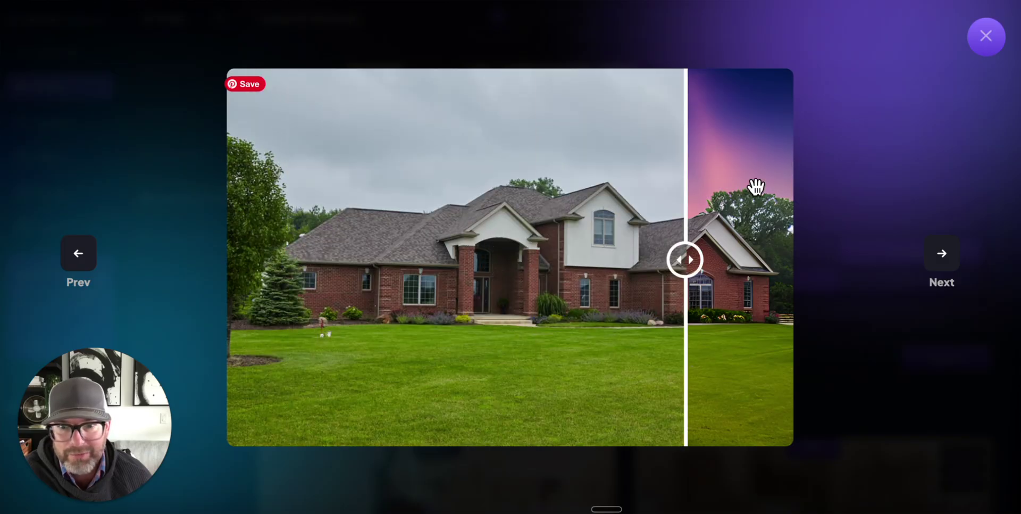
# Step: Close the house comparison and switch to the Redesign tool's Latest Designs
pyautogui.click(988, 37)
pyautogui.scroll(6, 260, 153)
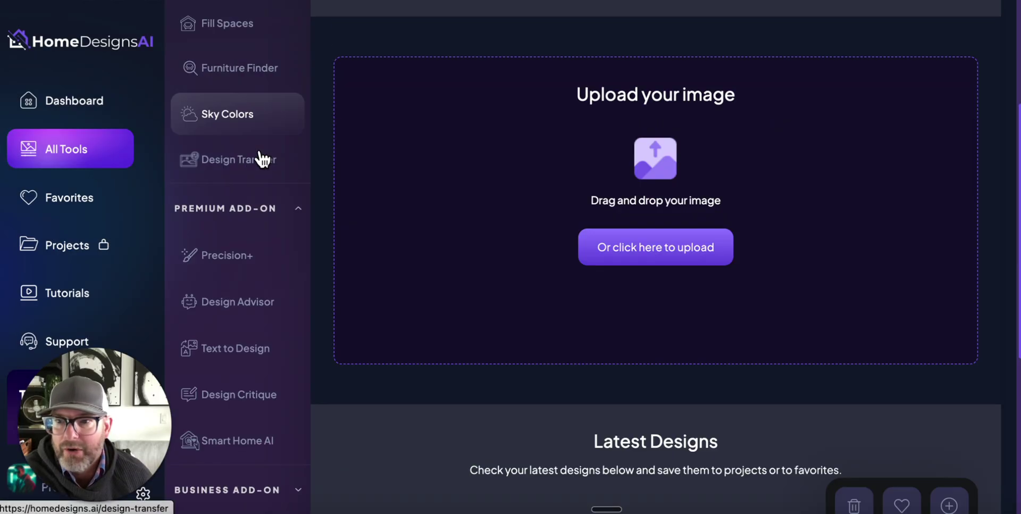
pyautogui.scroll(4, 222, 107)
pyautogui.click(218, 130)
pyautogui.scroll(-10, 553, 202)
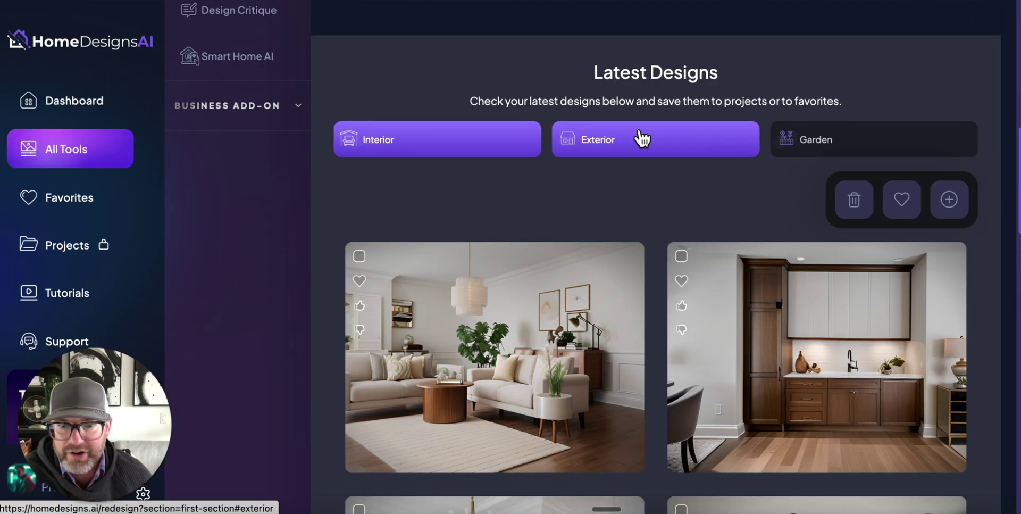
# Step: Under the Exterior tab, compare both house redesigns, including the modern house
pyautogui.click(643, 139)
pyautogui.moveTo(787, 335)
pyautogui.click(771, 443)
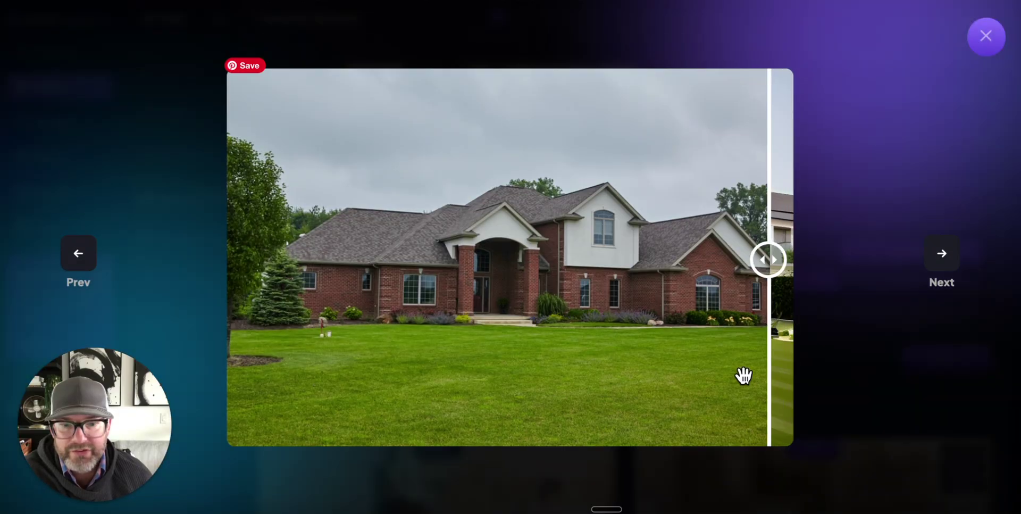
pyautogui.moveTo(785, 260); pyautogui.dragTo(946, 88)
pyautogui.click(985, 37)
pyautogui.moveTo(512, 342)
pyautogui.click(451, 441)
pyautogui.moveTo(498, 333); pyautogui.dragTo(841, 101)
pyautogui.click(998, 34)
# Step: Open the Garden tab and the Luxury backyard redesign's before/after comparison
pyautogui.click(845, 139)
pyautogui.moveTo(460, 369)
pyautogui.click(447, 444)
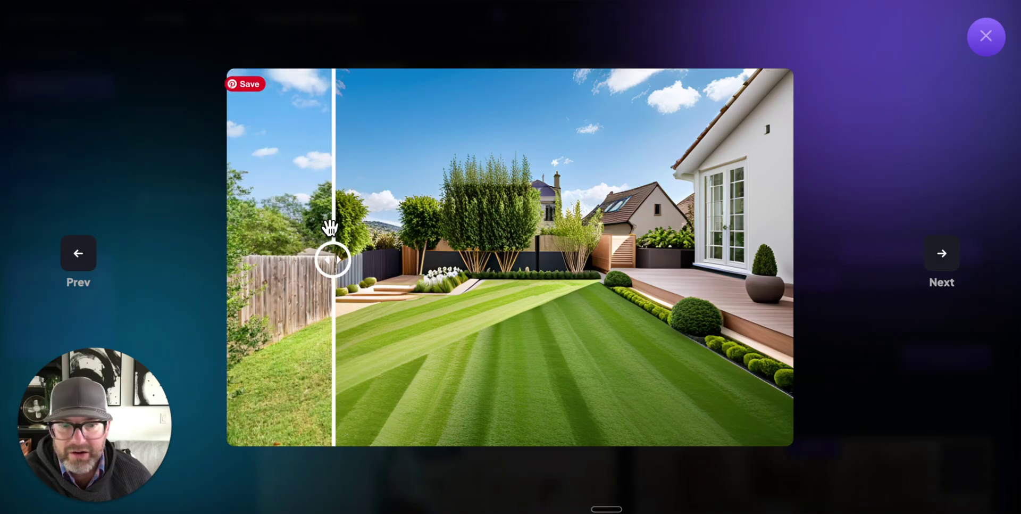
# Step: Switch to the Colors and Textures tool from the sidebar
pyautogui.click(987, 37)
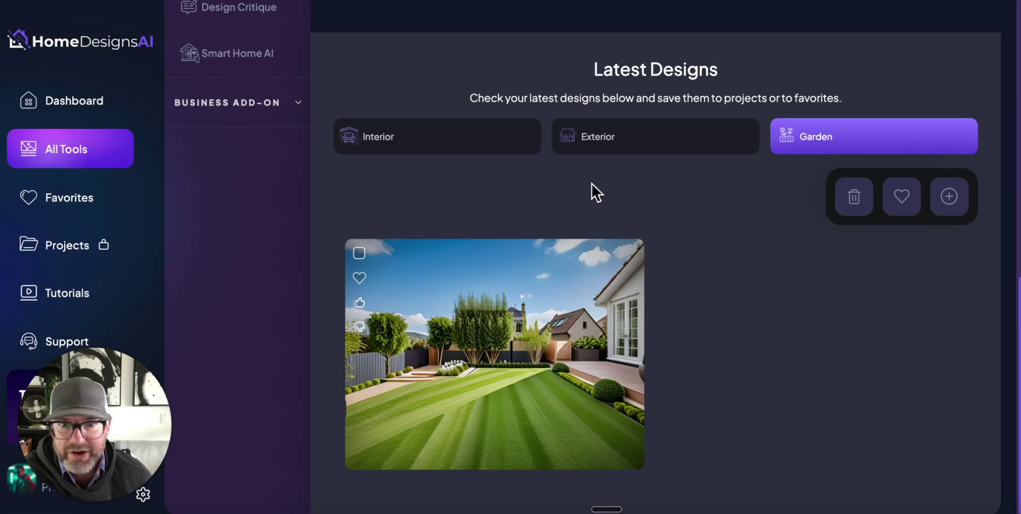
pyautogui.scroll(10, 601, 187)
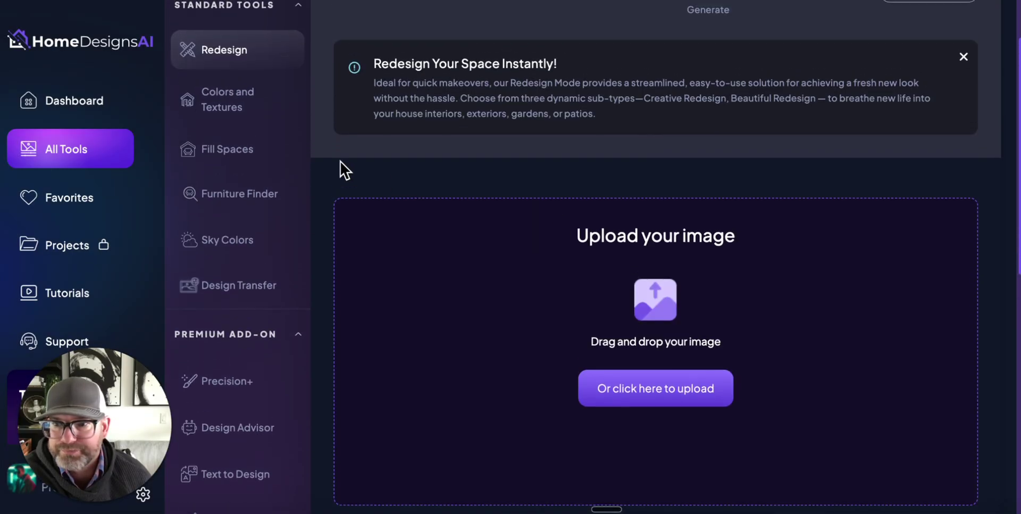
pyautogui.click(223, 106)
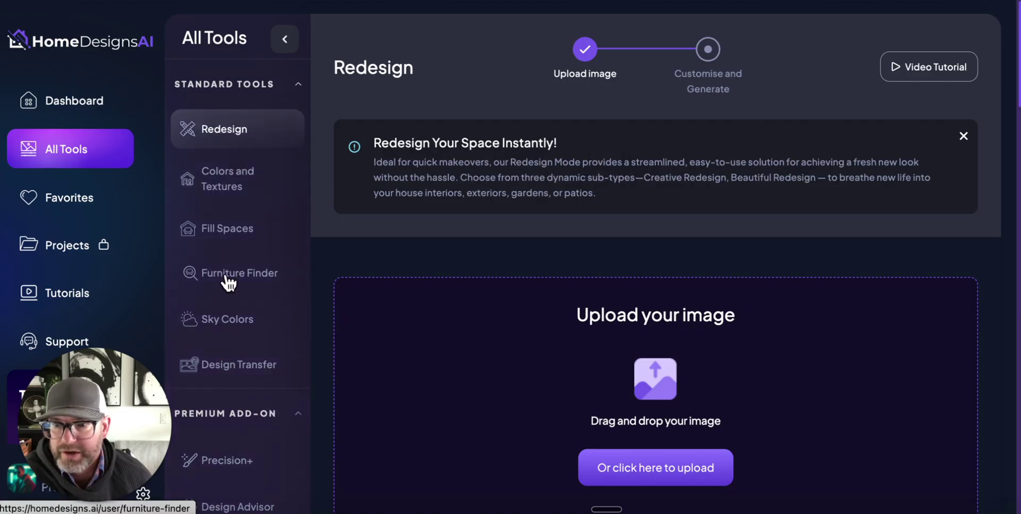
pyautogui.click(239, 187)
# Step: Open the Latest Designs comparison of the grey-sofa living room against its burgundy-sofa recolour
pyautogui.scroll(-9, 798, 258)
pyautogui.scroll(-2, 787, 263)
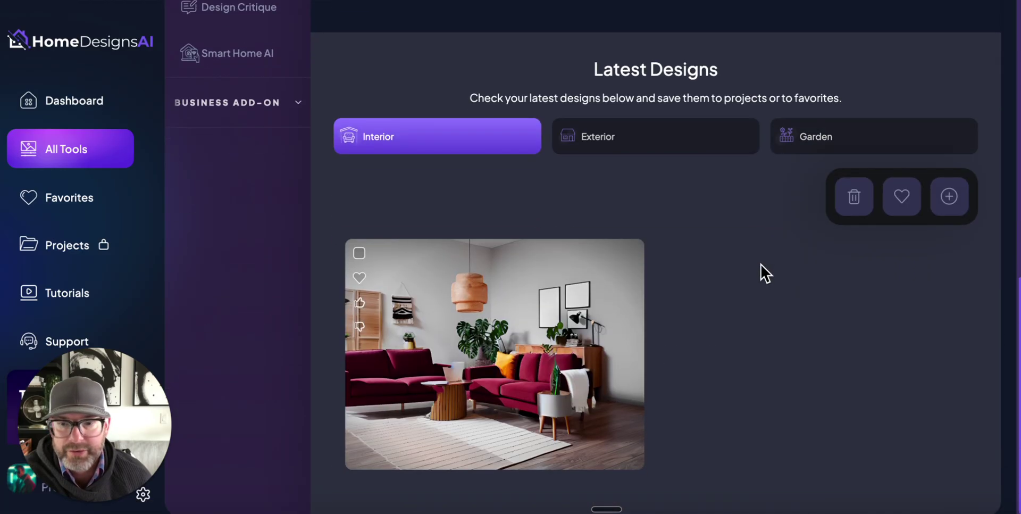
pyautogui.moveTo(547, 282)
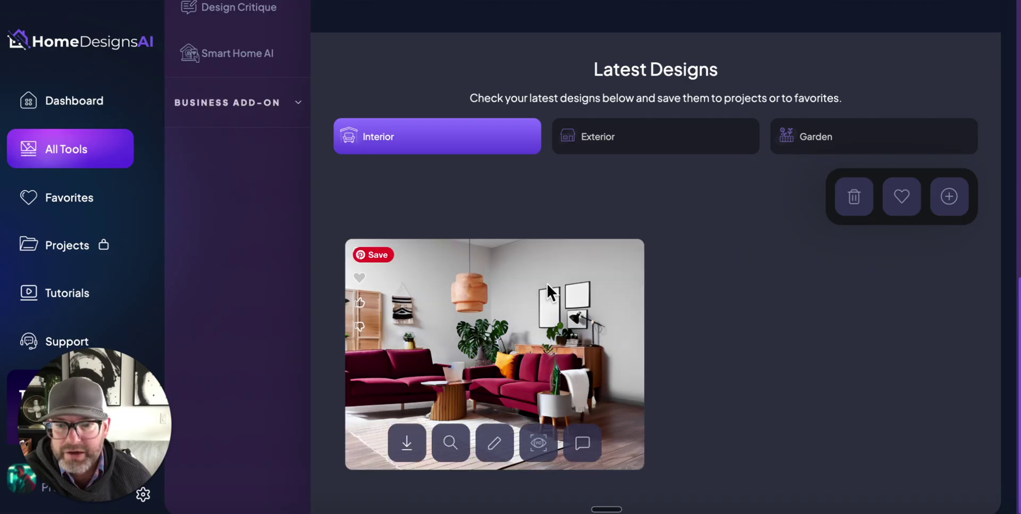
pyautogui.click(451, 442)
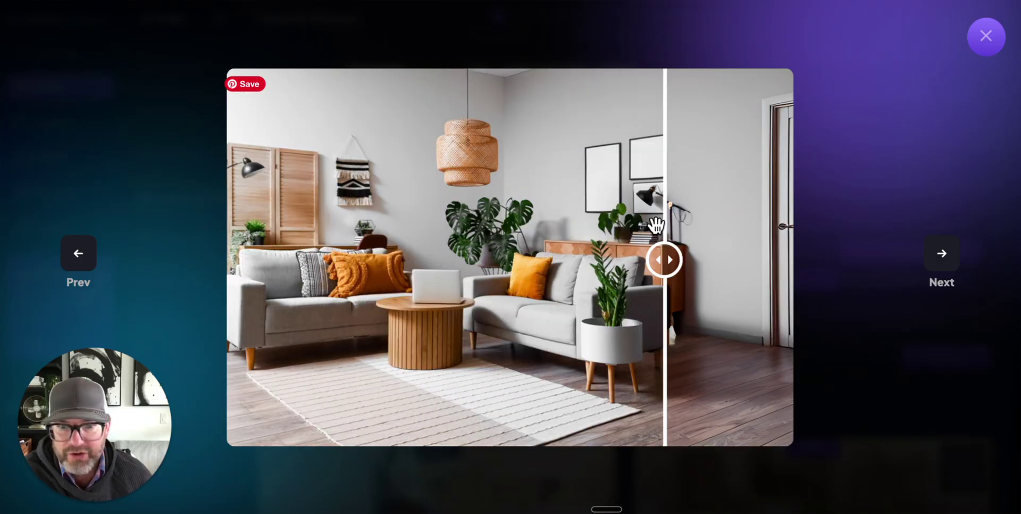
# Step: Open the first garden redesign's comparison and slide to reveal the landscaped deck backyard
pyautogui.click(986, 37)
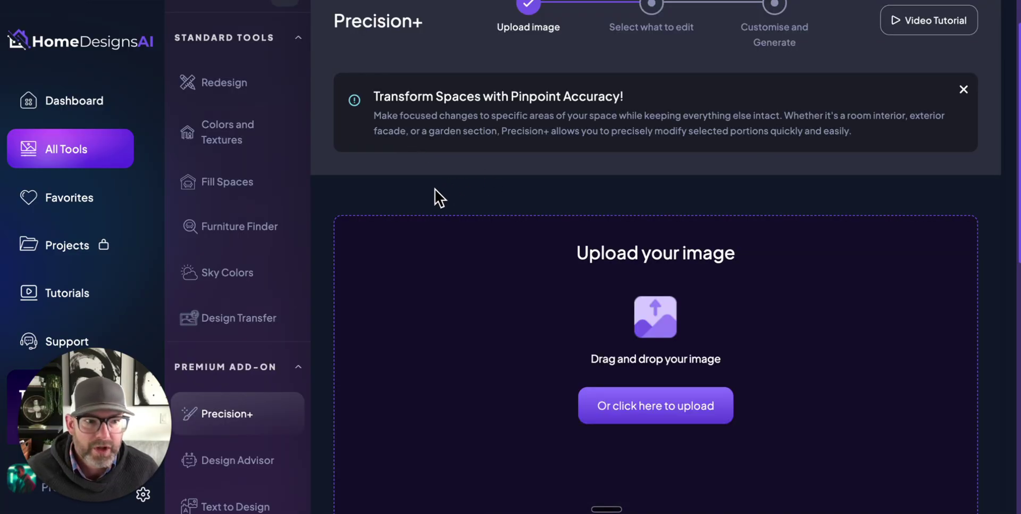
pyautogui.scroll(-2, 278, 286)
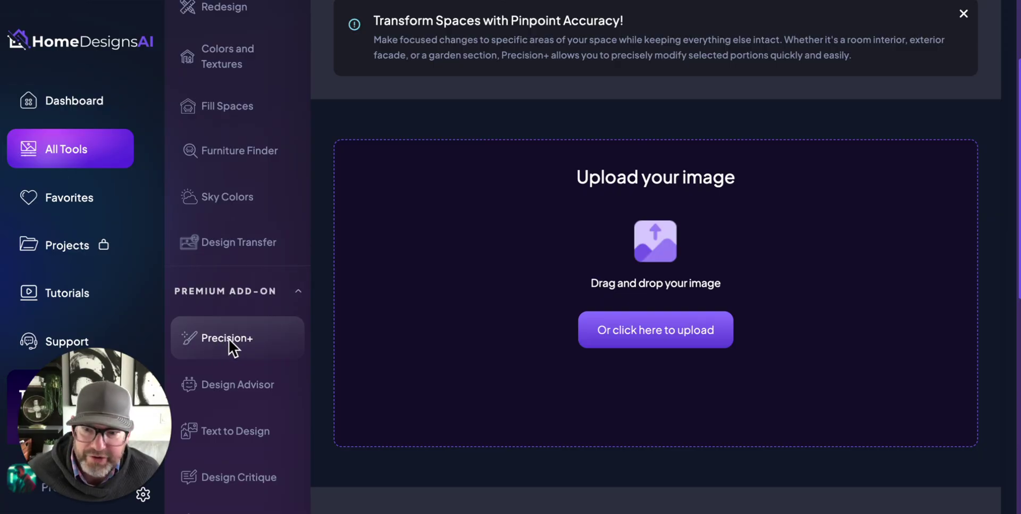
pyautogui.scroll(3, 344, 273)
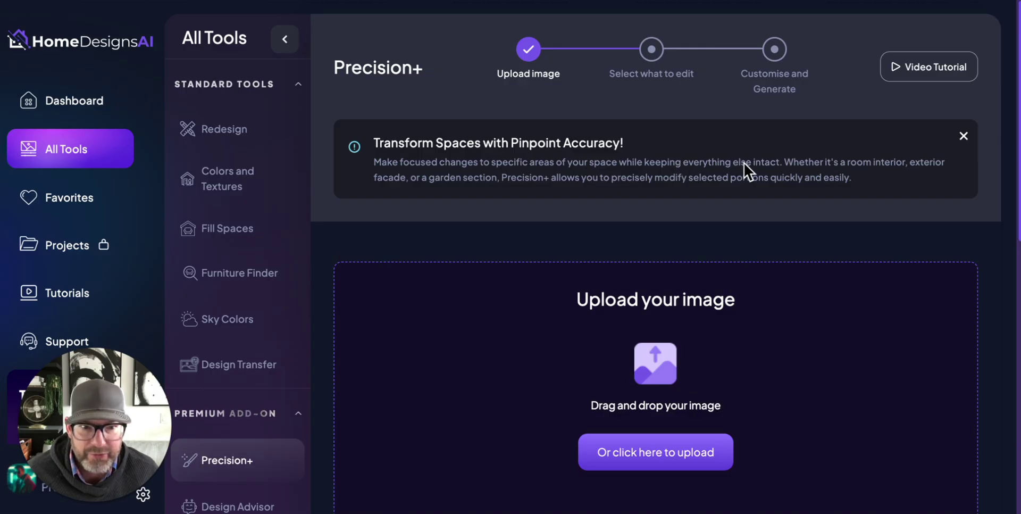
pyautogui.scroll(-10, 493, 216)
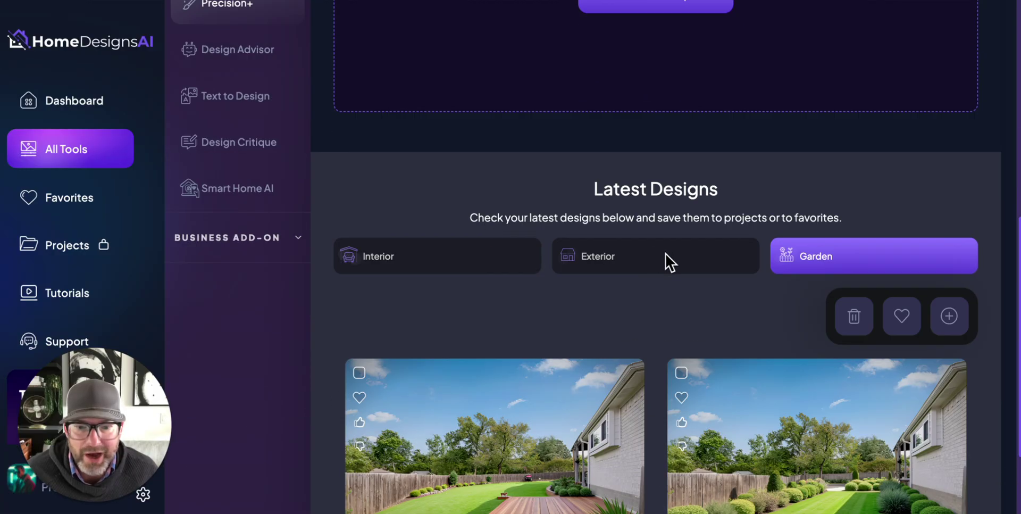
pyautogui.scroll(-1, 666, 253)
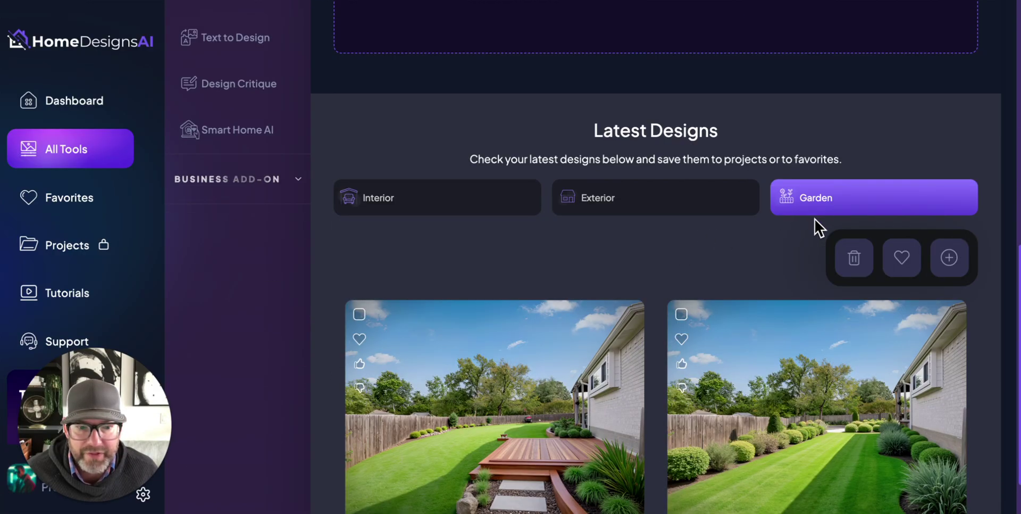
pyautogui.scroll(-1, 701, 269)
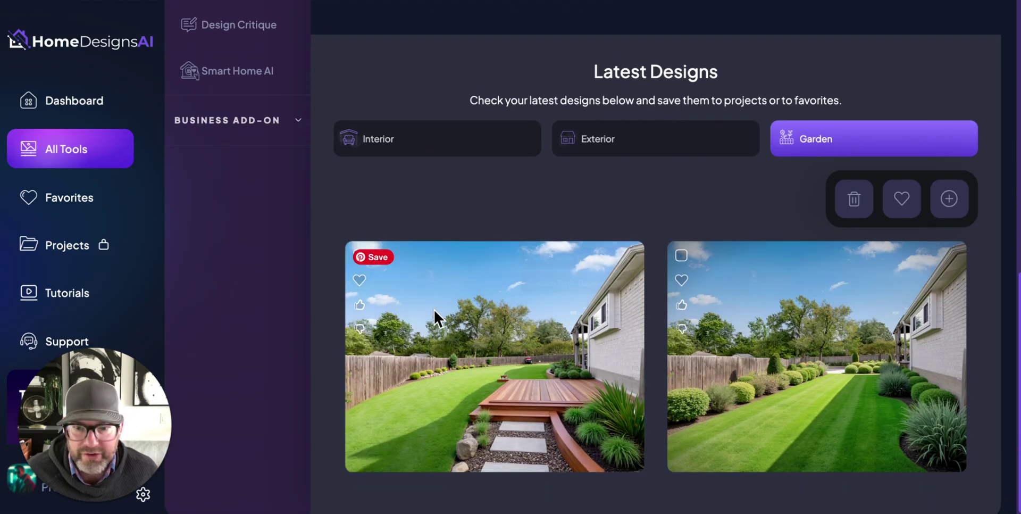
pyautogui.click(449, 444)
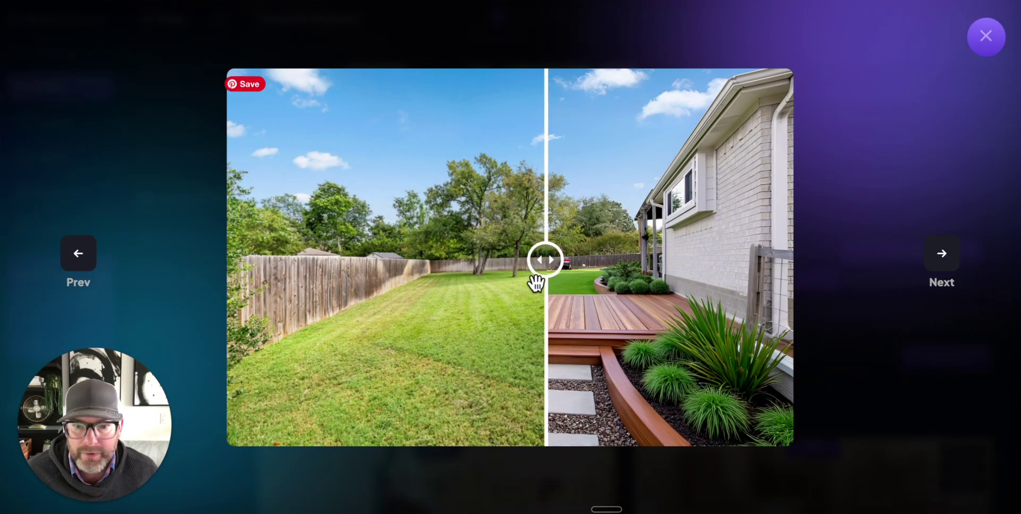
pyautogui.moveTo(534, 279); pyautogui.dragTo(918, 118)
# Step: View the second, striped-lawn shrub-border garden redesign against the plain yard, then close it
pyautogui.click(979, 46)
pyautogui.moveTo(828, 326)
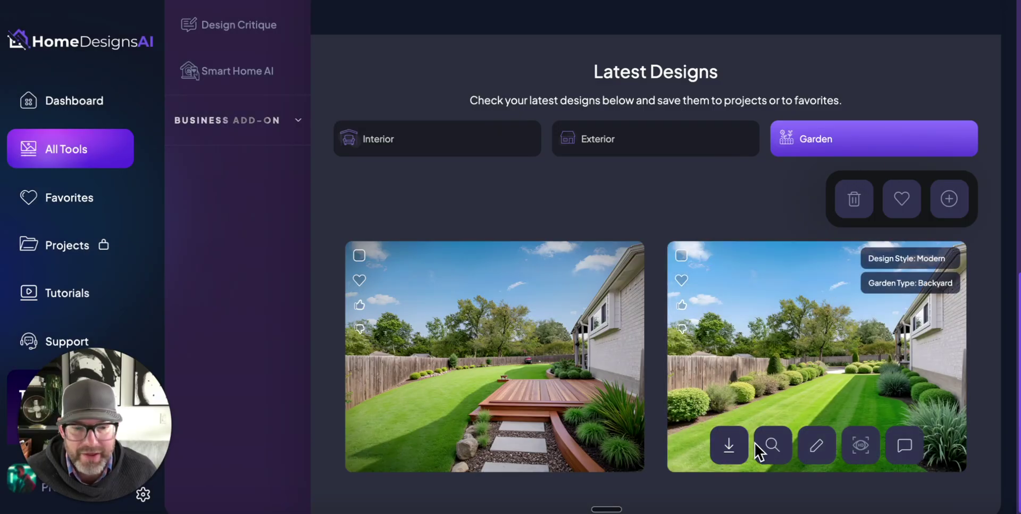
pyautogui.click(771, 445)
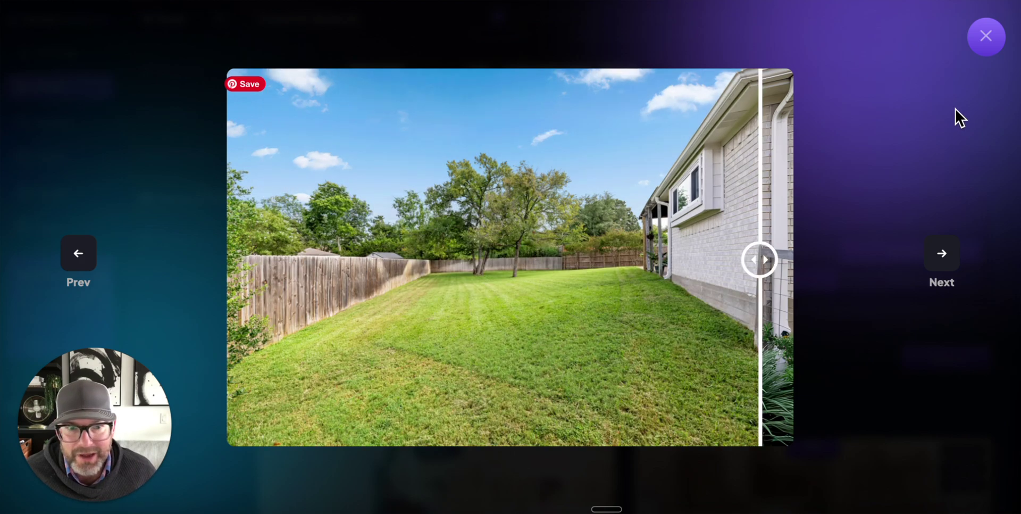
pyautogui.click(987, 38)
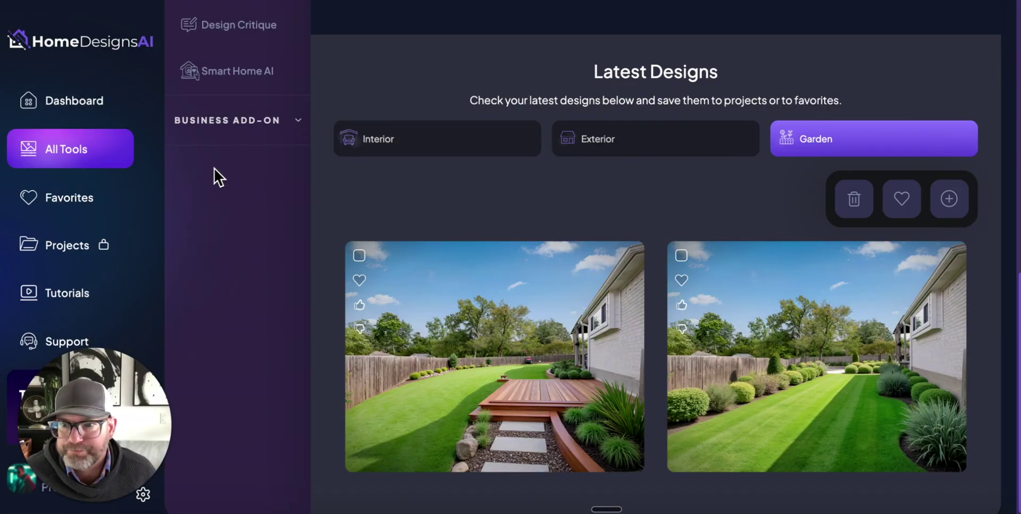
# Step: Open the Design Critique tool and dismiss the missing-image error after requesting feedback
pyautogui.scroll(5, 224, 171)
pyautogui.scroll(2, 237, 171)
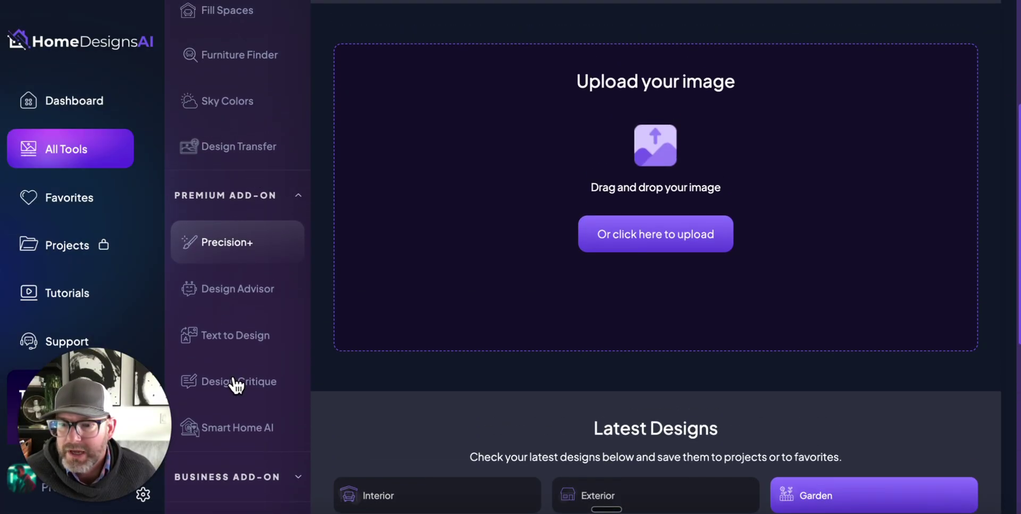
pyautogui.click(234, 382)
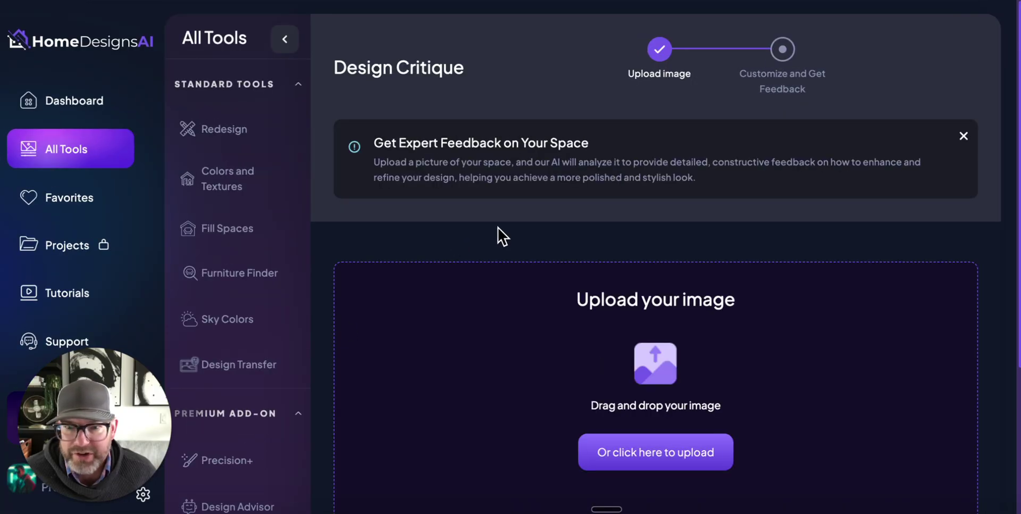
pyautogui.scroll(-4, 503, 236)
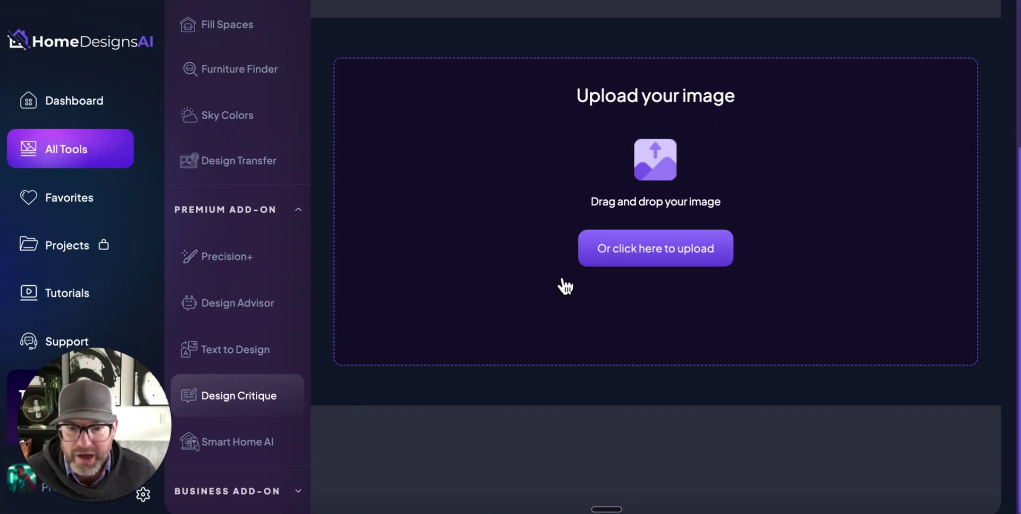
pyautogui.scroll(4, 506, 264)
pyautogui.scroll(-3, 519, 222)
pyautogui.scroll(3, 526, 218)
pyautogui.click(783, 82)
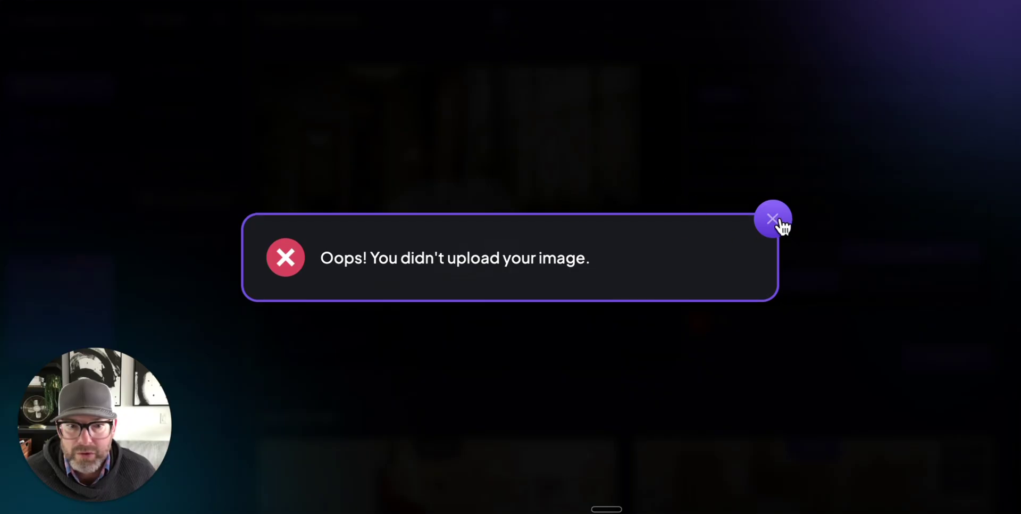
pyautogui.click(777, 220)
# Step: Upload the living-room photo, mark it as Interior, and get its design critique
pyautogui.scroll(-4, 588, 210)
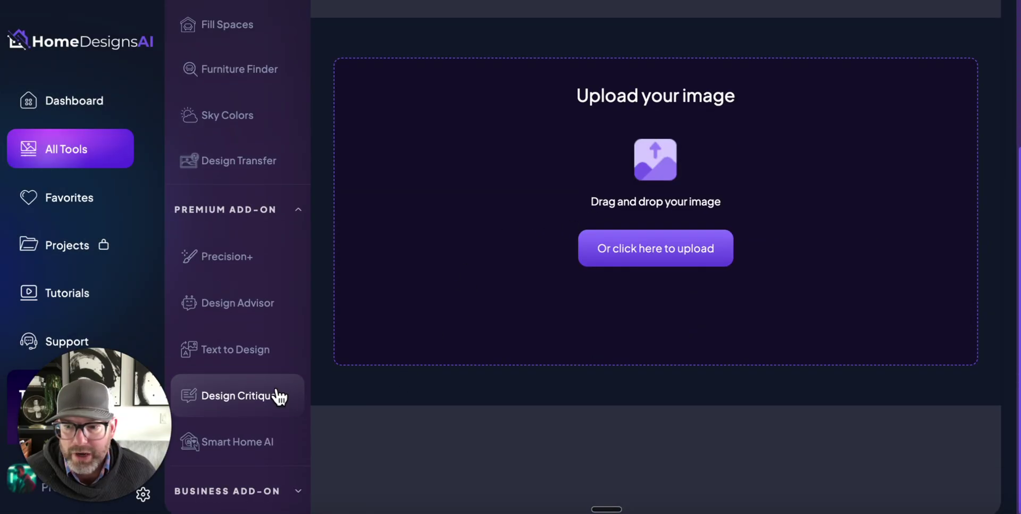
pyautogui.scroll(4, 585, 242)
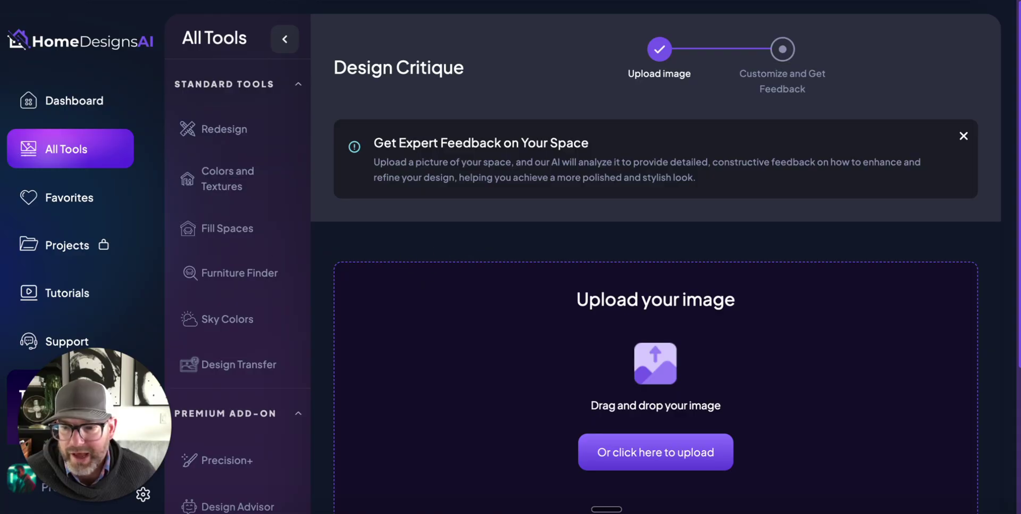
pyautogui.moveTo(1018, 394); pyautogui.dragTo(691, 340)
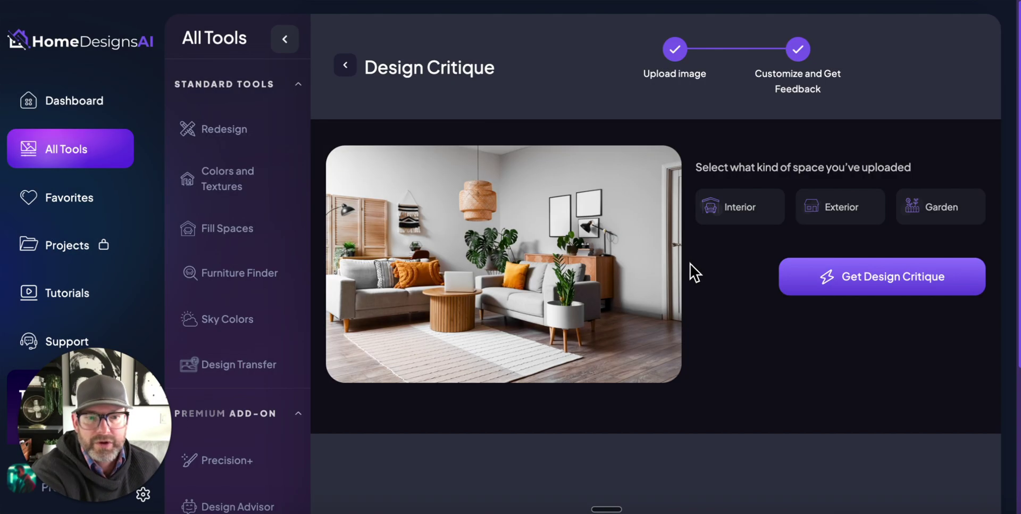
pyautogui.click(750, 207)
pyautogui.click(897, 281)
pyautogui.click(745, 210)
pyautogui.click(848, 276)
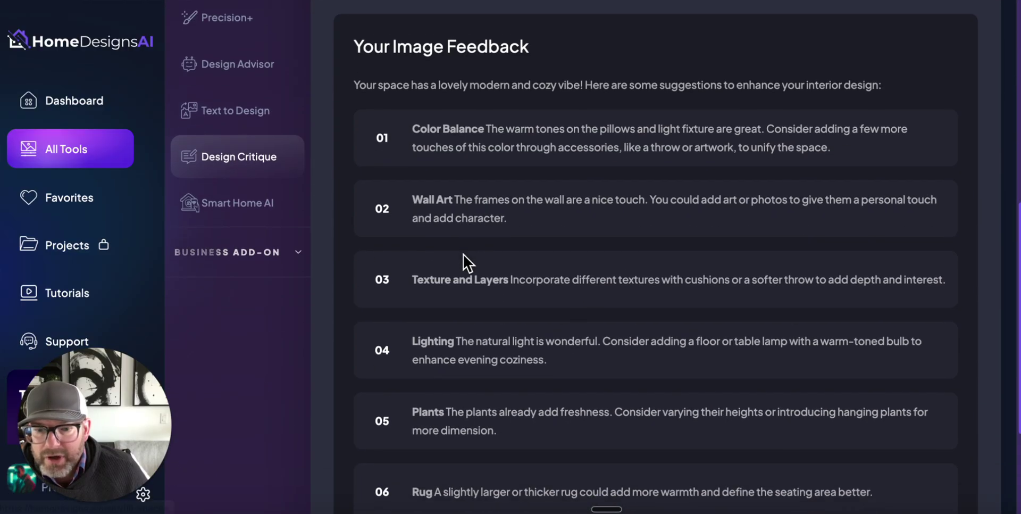
pyautogui.scroll(4, 516, 219)
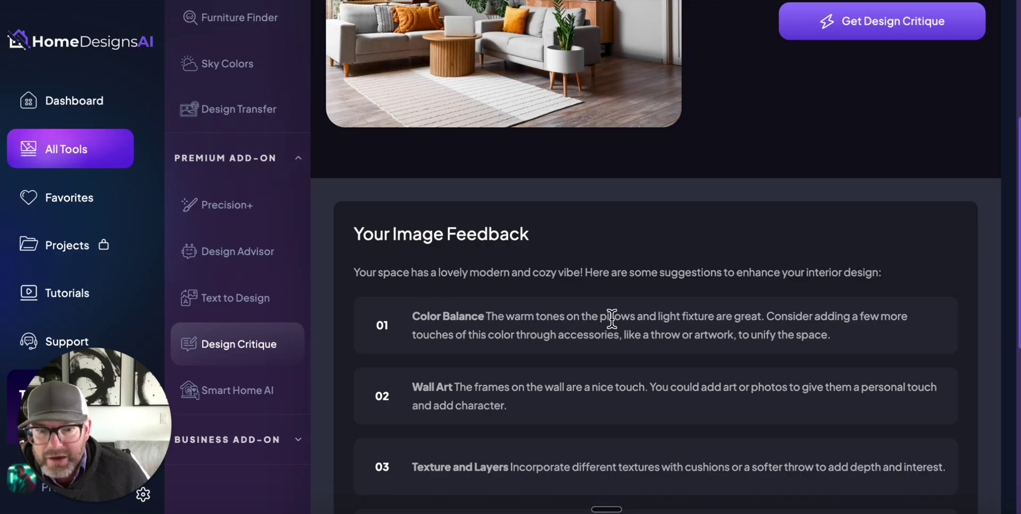
pyautogui.scroll(-1, 546, 309)
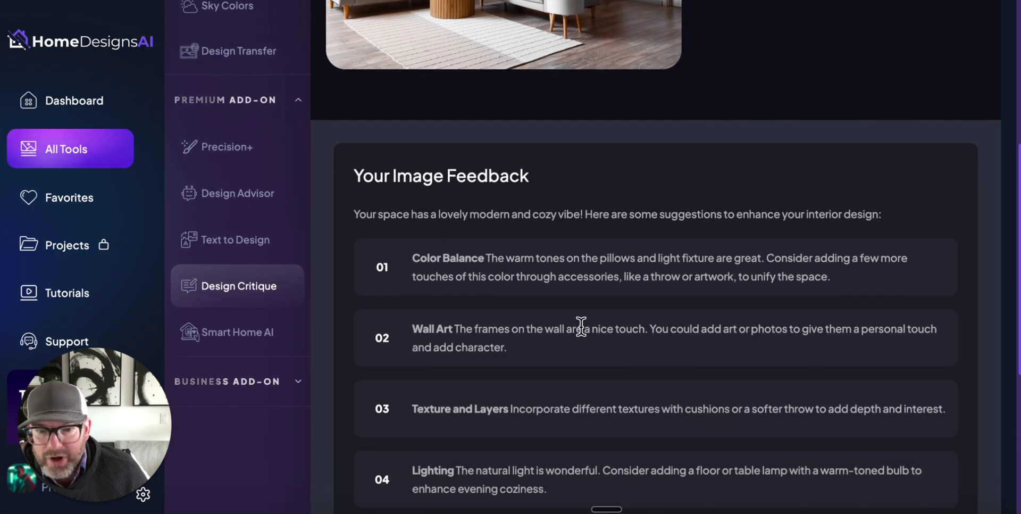
pyautogui.scroll(-1, 583, 329)
pyautogui.scroll(-1, 532, 351)
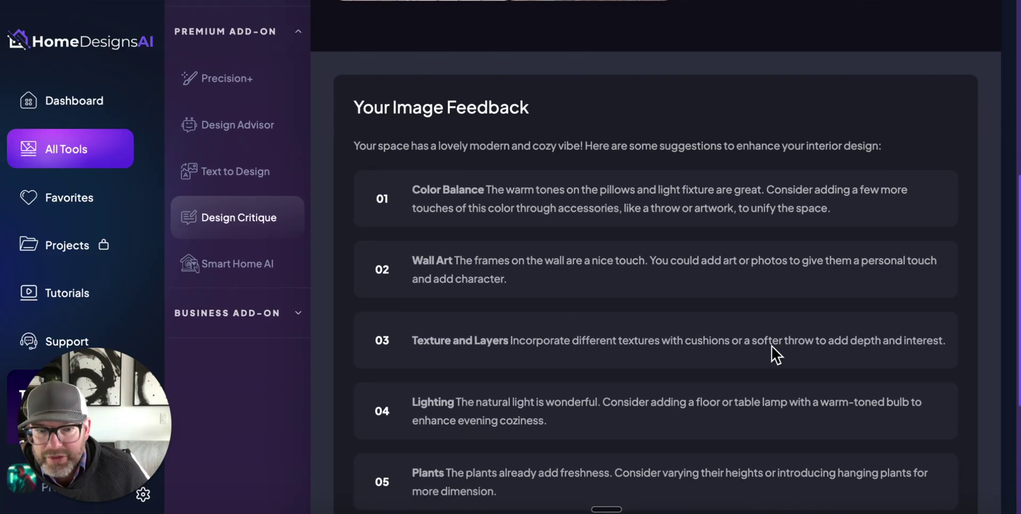
pyautogui.scroll(-1, 744, 342)
pyautogui.scroll(-1, 638, 296)
pyautogui.scroll(-1, 543, 324)
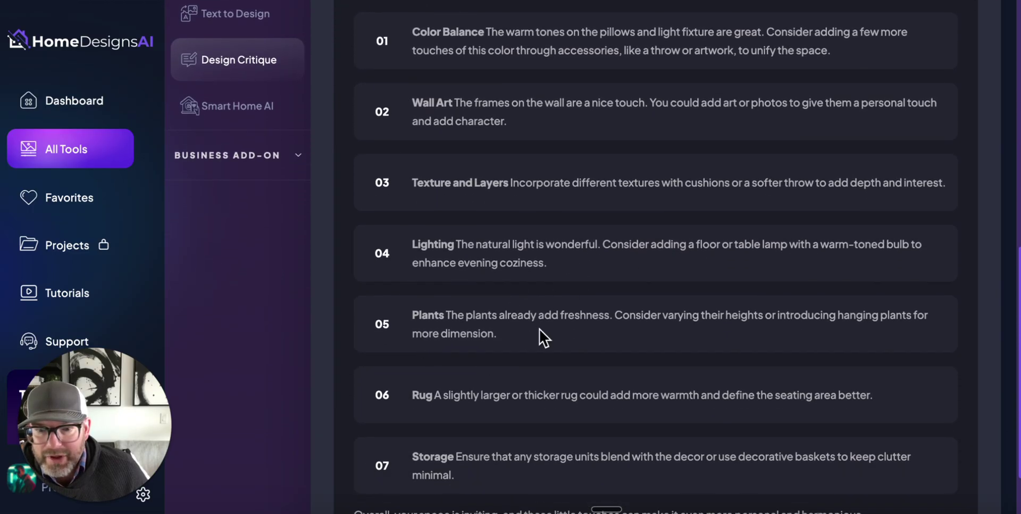
pyautogui.scroll(-2, 529, 327)
pyautogui.scroll(7, 547, 292)
pyautogui.scroll(3, 550, 287)
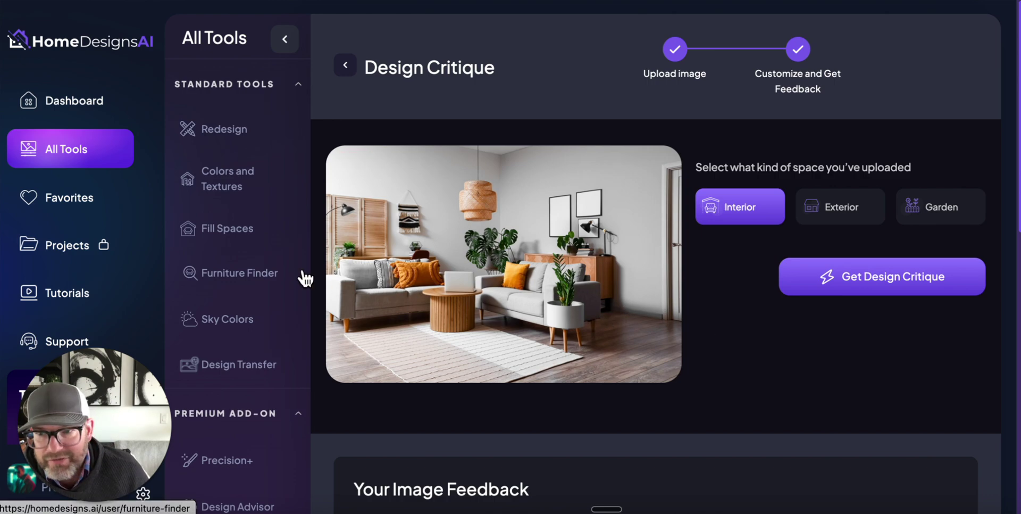
pyautogui.scroll(-3, 250, 250)
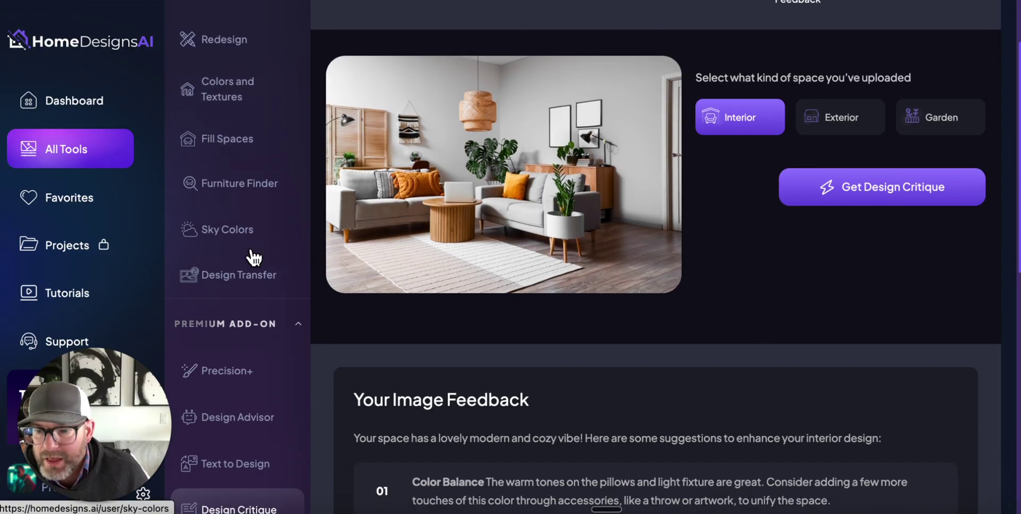
pyautogui.scroll(-8, 256, 257)
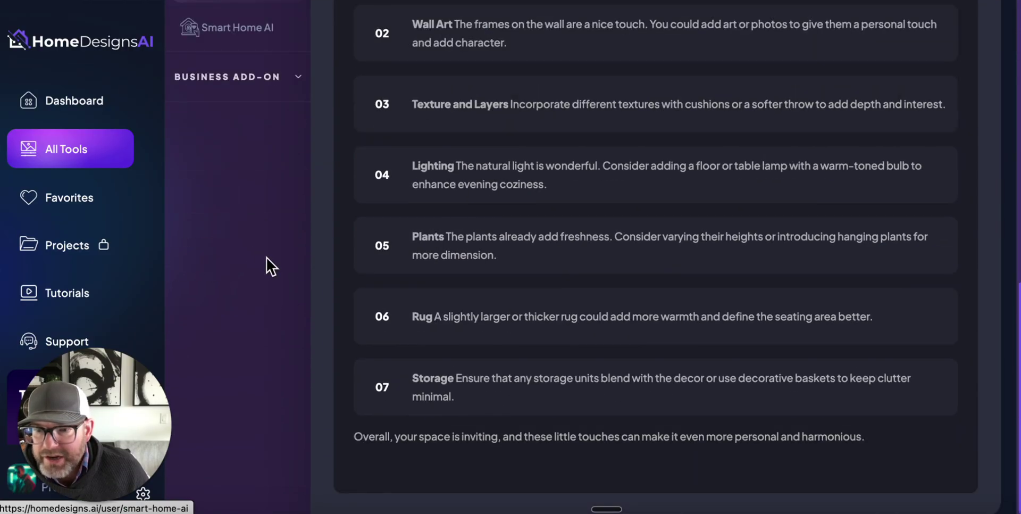
pyautogui.scroll(-1, 175, 338)
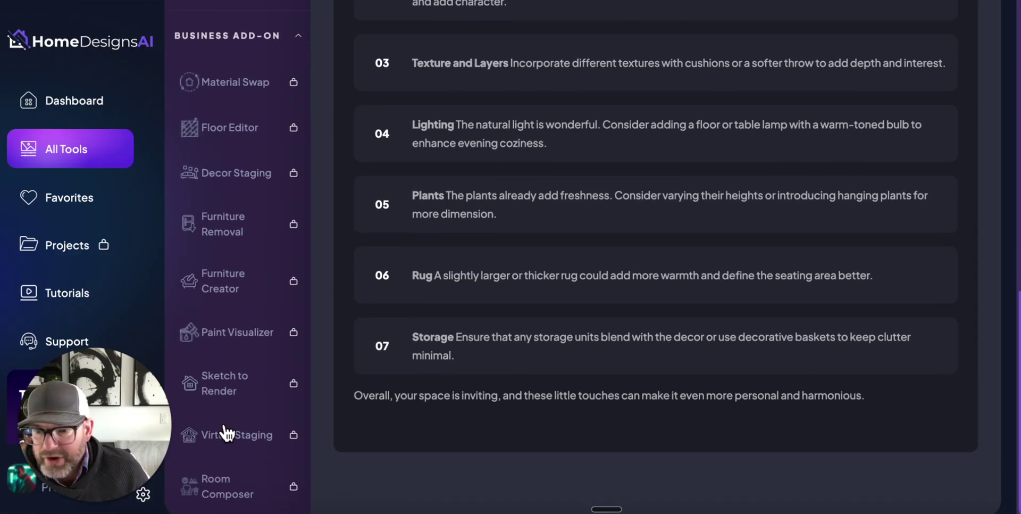
pyautogui.scroll(6, 234, 423)
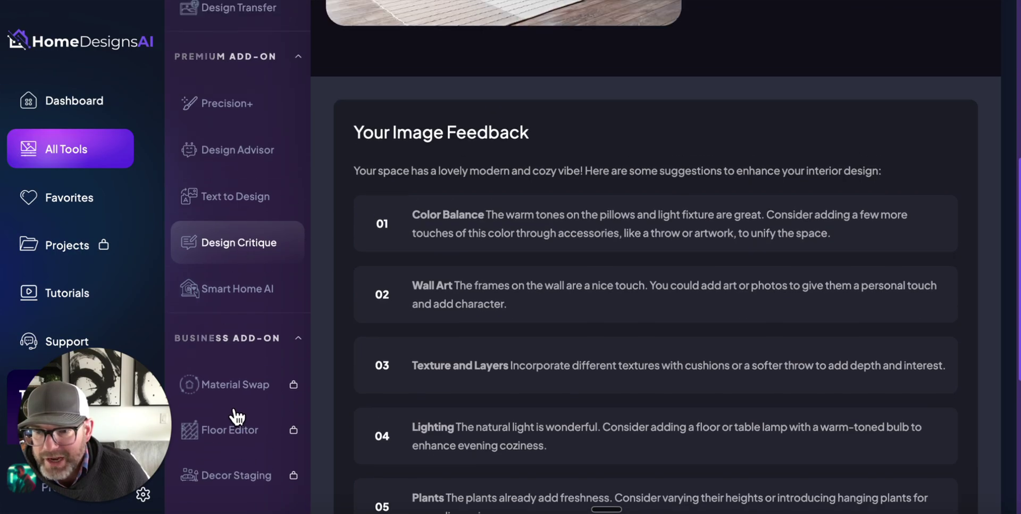
pyautogui.scroll(1, 241, 393)
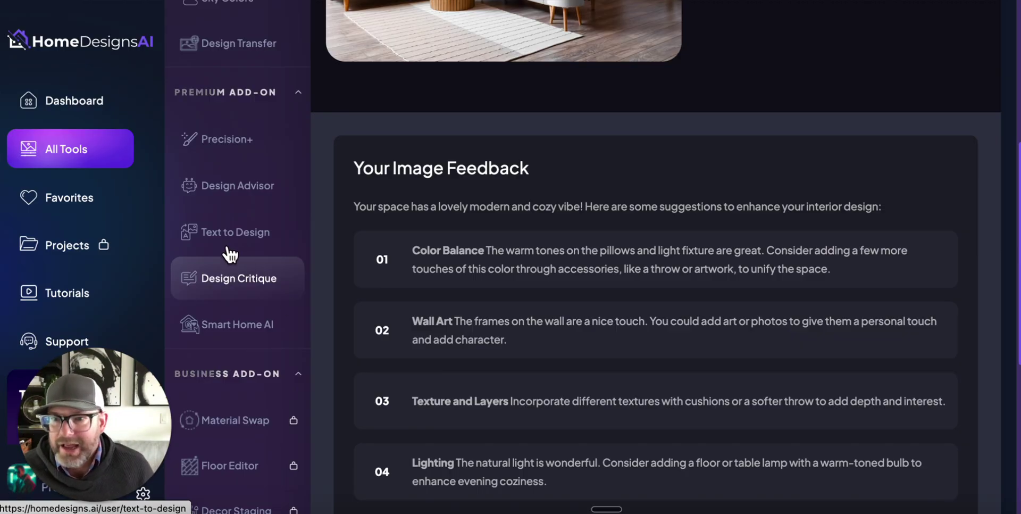
pyautogui.scroll(3, 229, 250)
pyautogui.scroll(4, 229, 250)
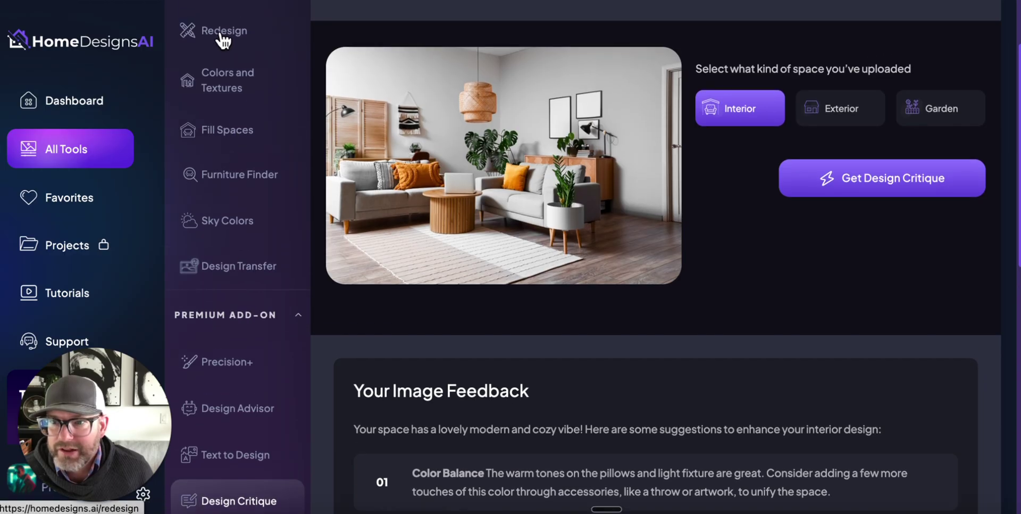
# Step: In Redesign, upload the dining room photo and set the room type to Dining Room
pyautogui.click(222, 31)
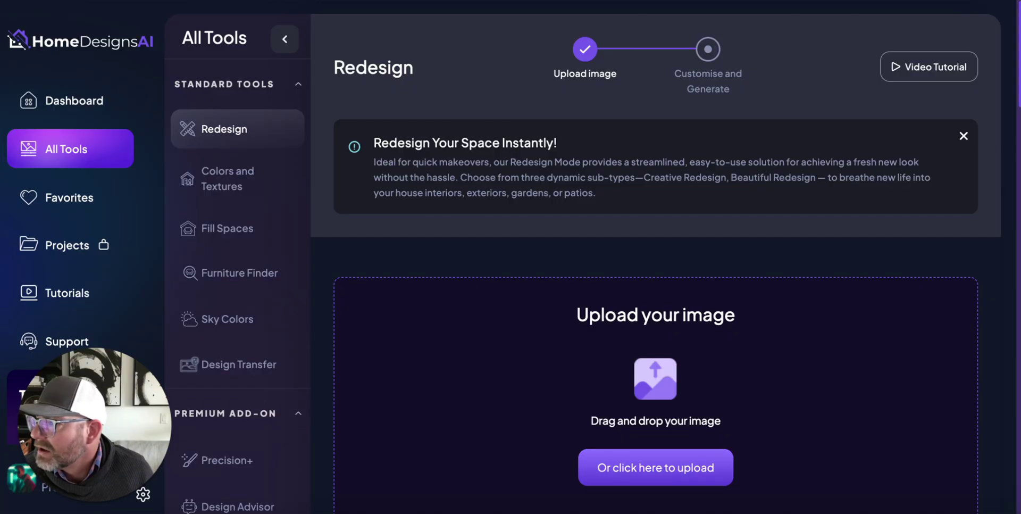
pyautogui.moveTo(658, 354); pyautogui.dragTo(658, 355)
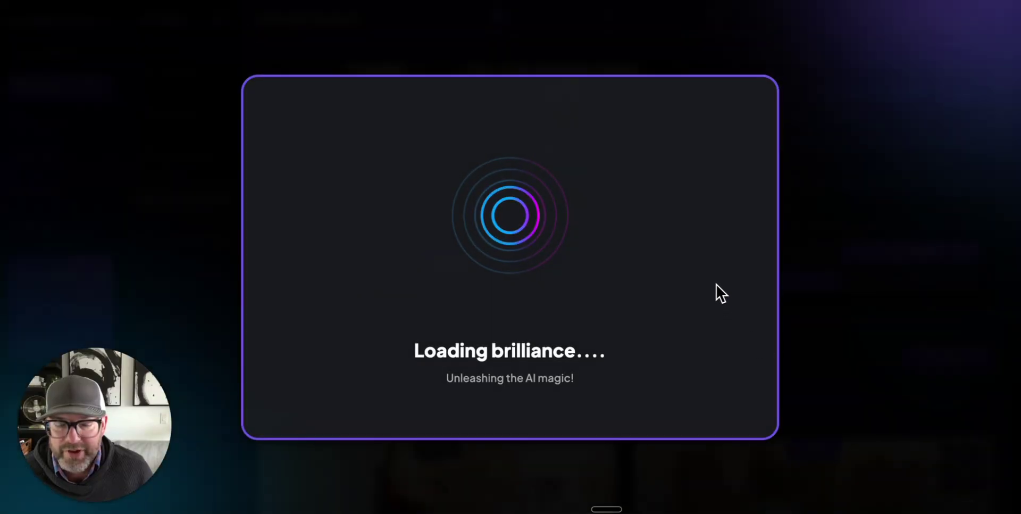
pyautogui.scroll(-1, 798, 314)
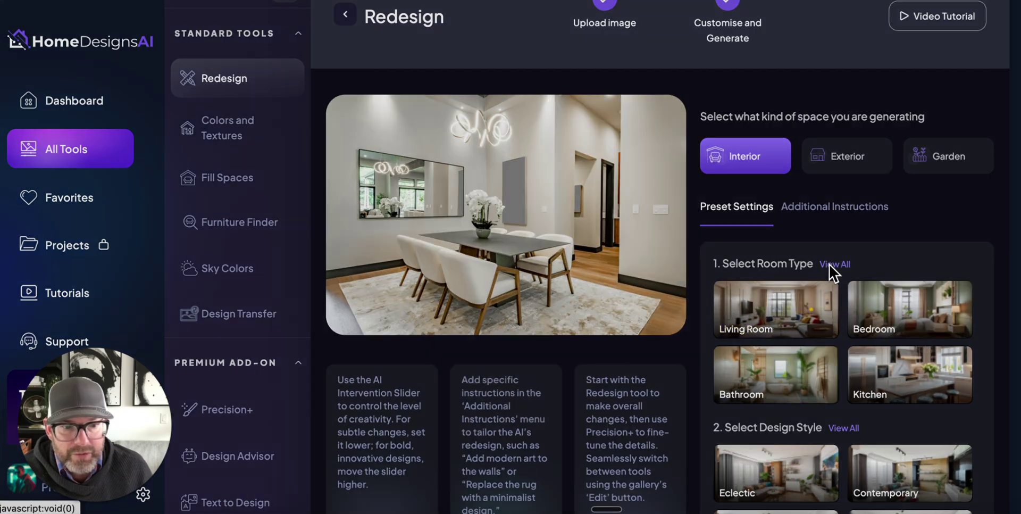
pyautogui.click(834, 264)
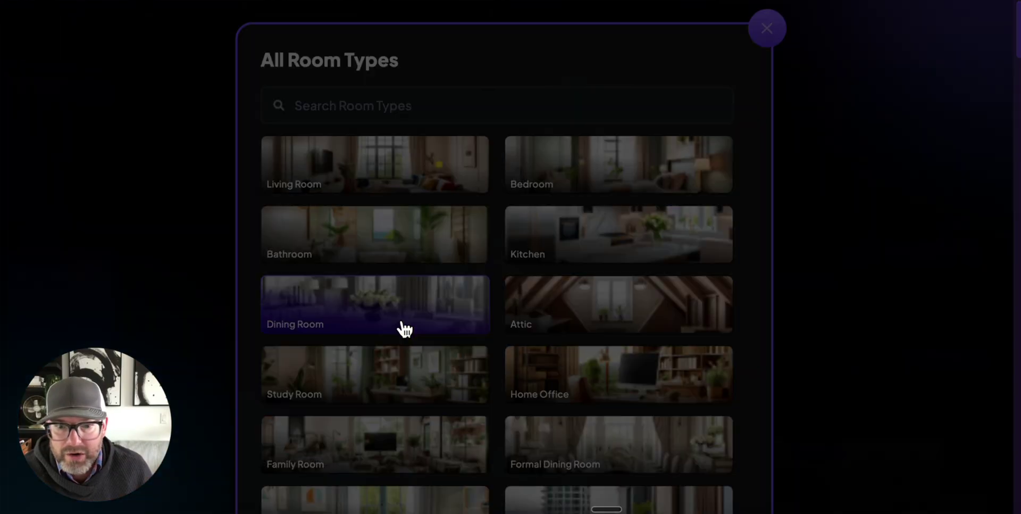
pyautogui.click(404, 329)
# Step: Choose Quiet Luxury style, Beautiful Redesign mode and Extreme AI intervention, then generate
pyautogui.scroll(-5, 899, 373)
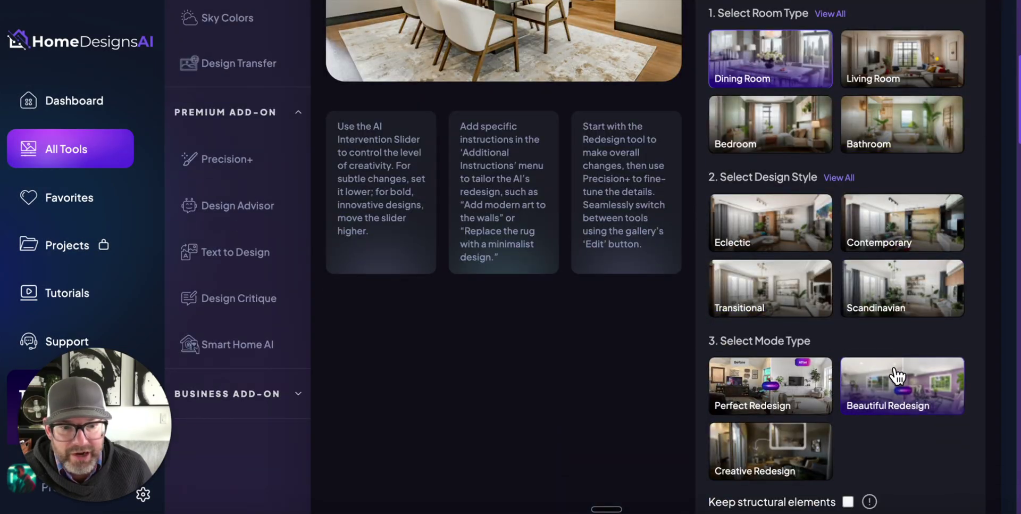
pyautogui.click(839, 178)
pyautogui.scroll(-5, 609, 301)
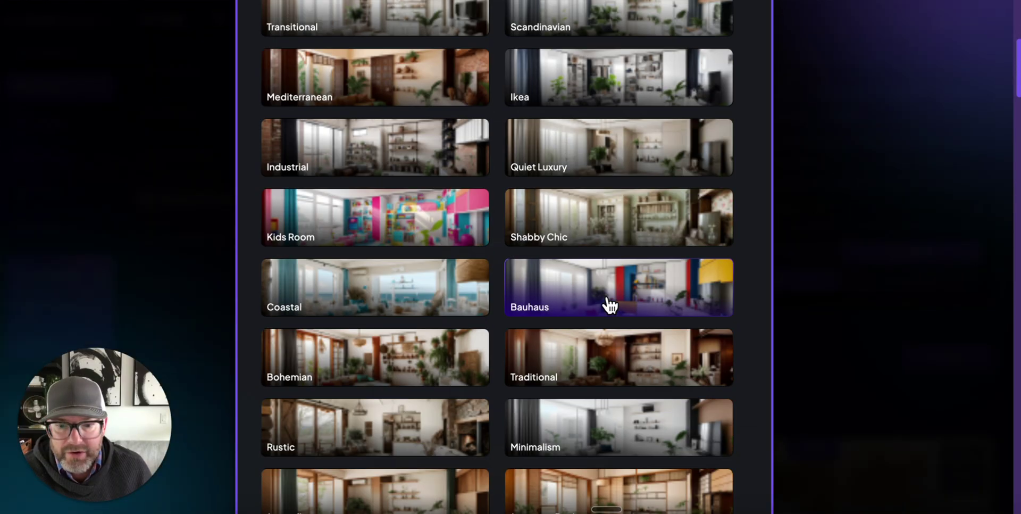
pyautogui.click(598, 155)
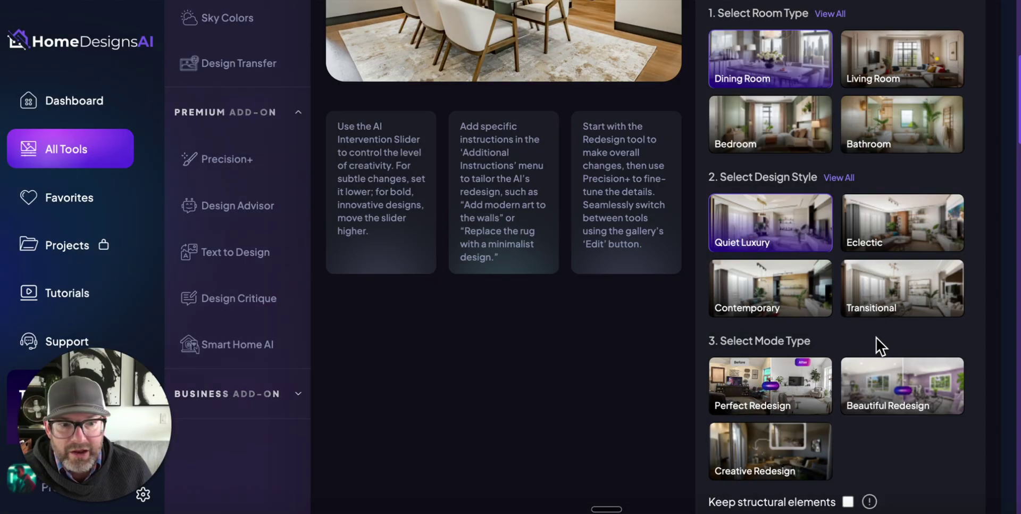
pyautogui.scroll(-1, 882, 383)
pyautogui.click(894, 336)
pyautogui.scroll(-1, 921, 355)
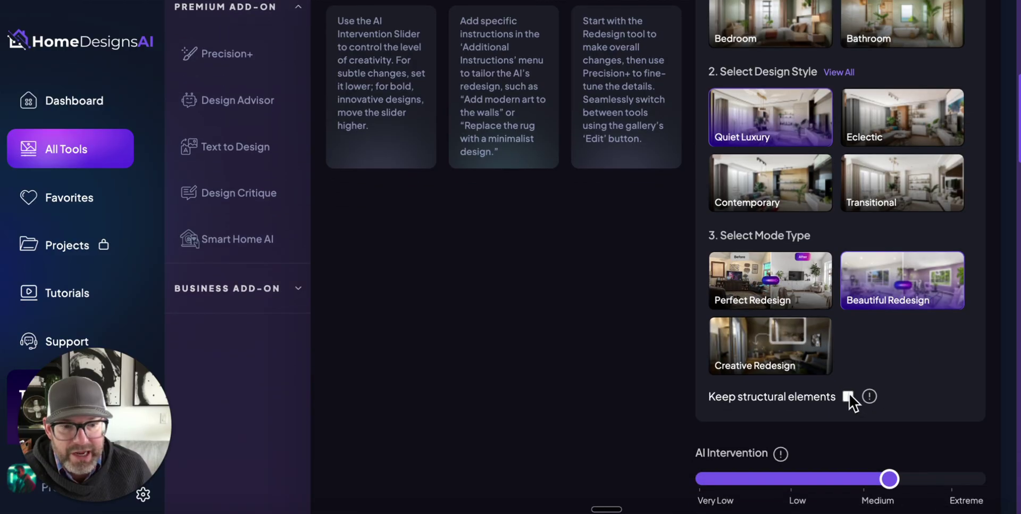
pyautogui.moveTo(870, 396)
pyautogui.scroll(-1, 905, 388)
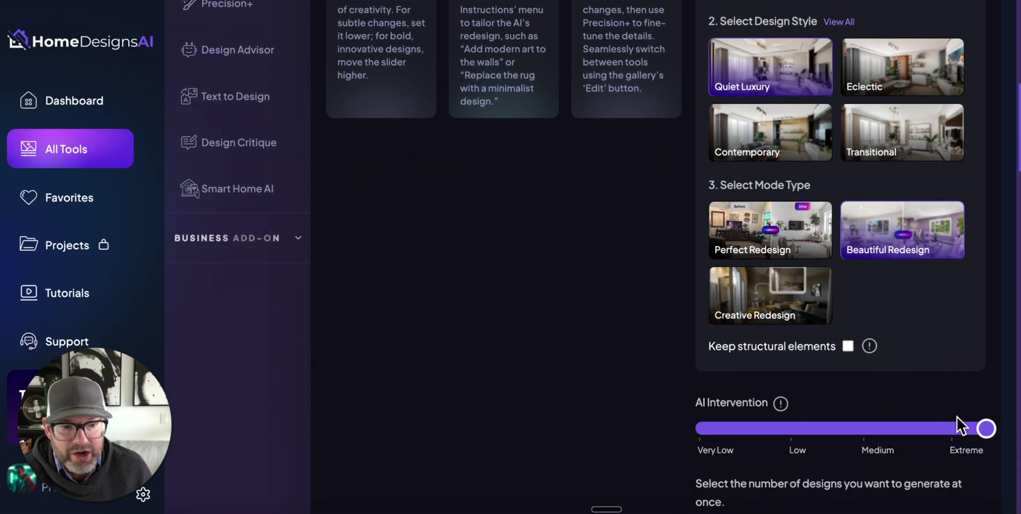
pyautogui.scroll(-4, 949, 412)
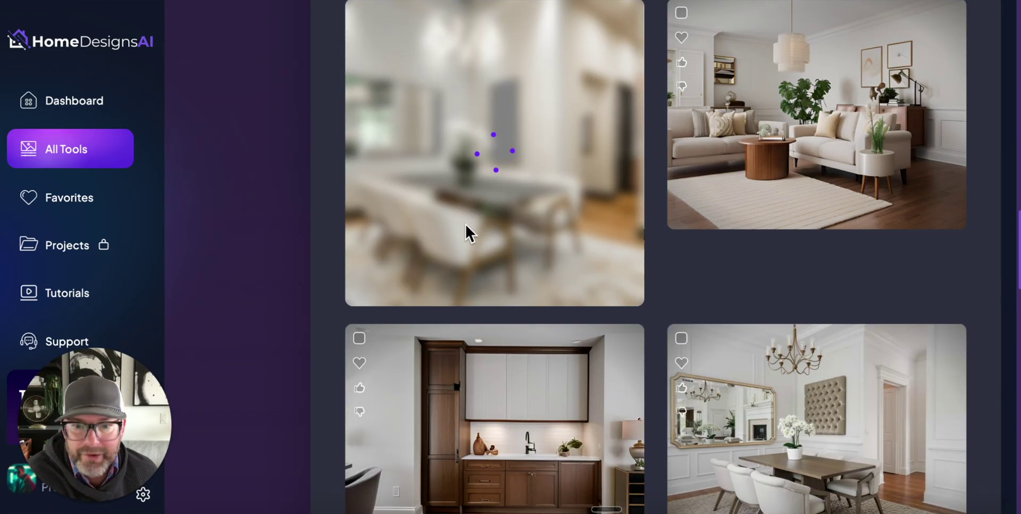
# Step: Compare the finished crystal-chandelier, marble-floor dining design against the original photo
pyautogui.scroll(1, 524, 231)
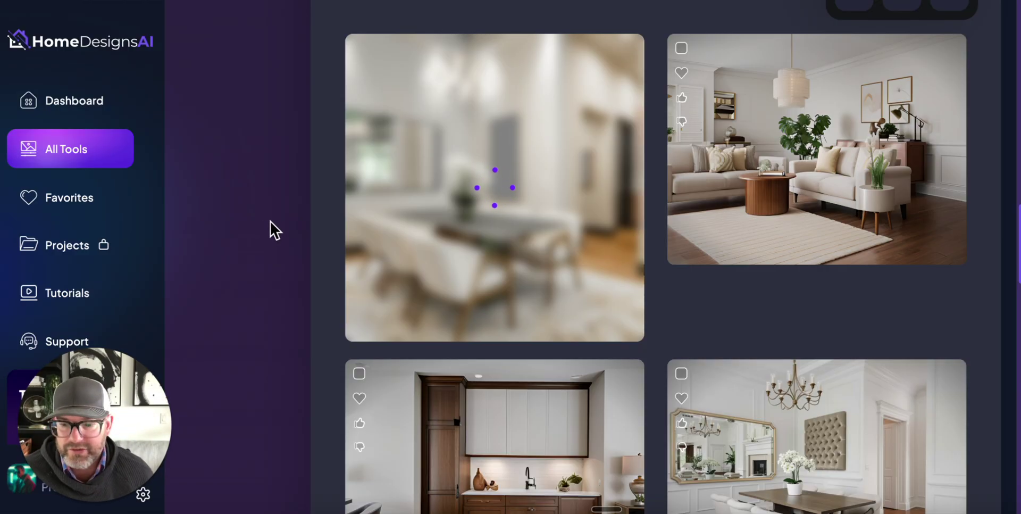
pyautogui.scroll(2, 270, 222)
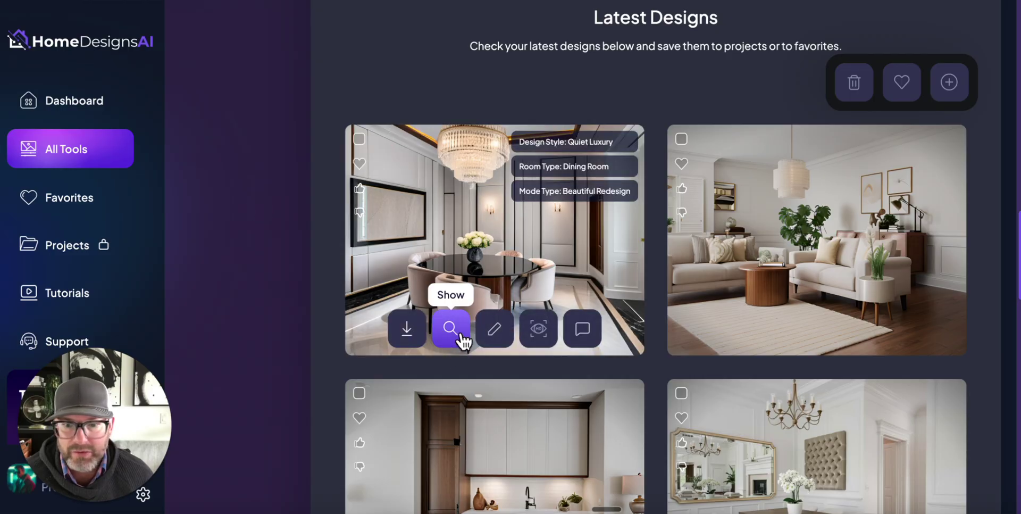
pyautogui.click(447, 328)
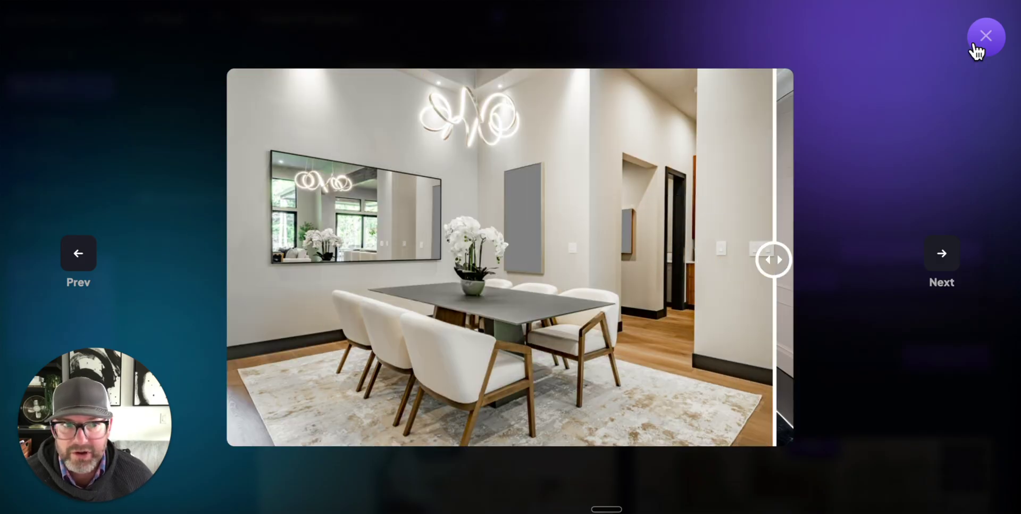
# Step: Close the comparison viewer and enable 'Keep structural elements'
pyautogui.click(977, 49)
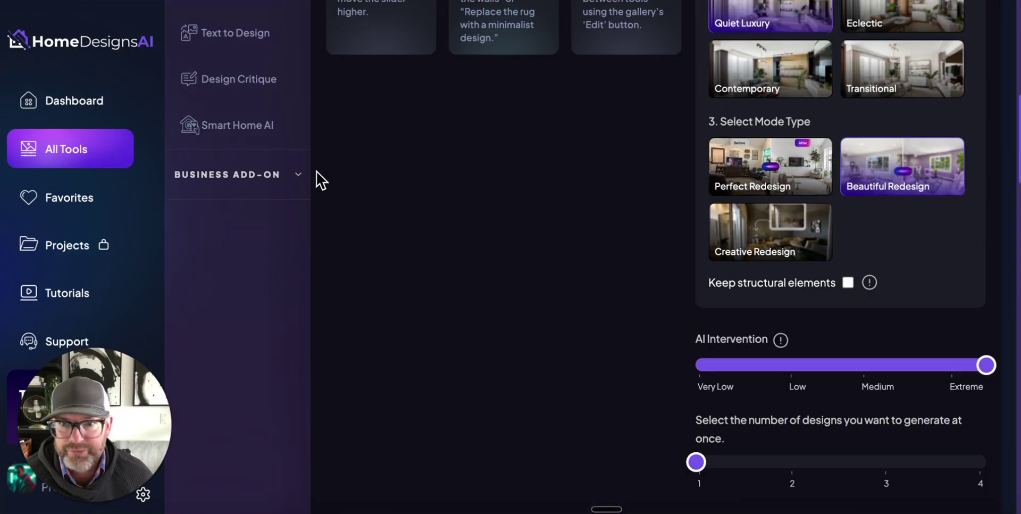
pyautogui.scroll(10, 335, 183)
pyautogui.scroll(-5, 564, 226)
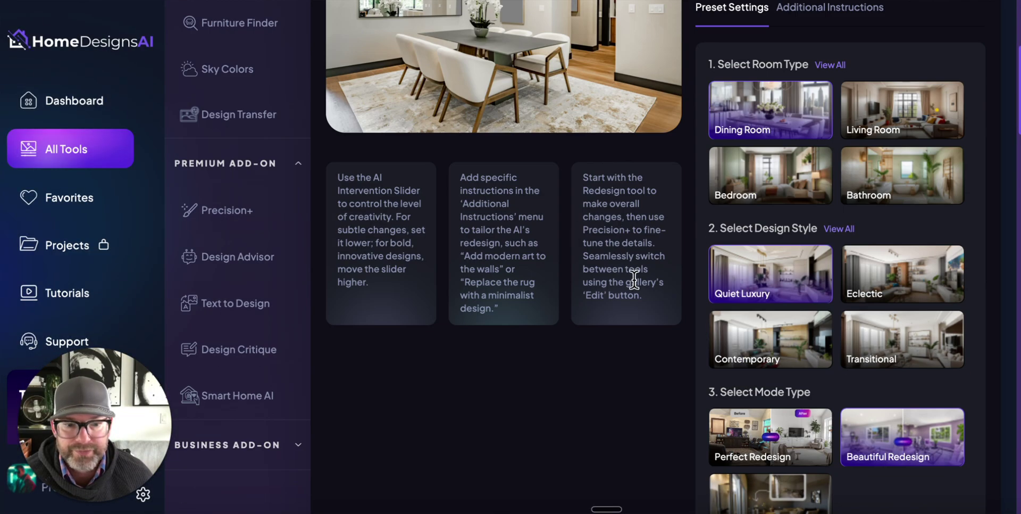
pyautogui.scroll(-5, 634, 277)
pyautogui.click(850, 285)
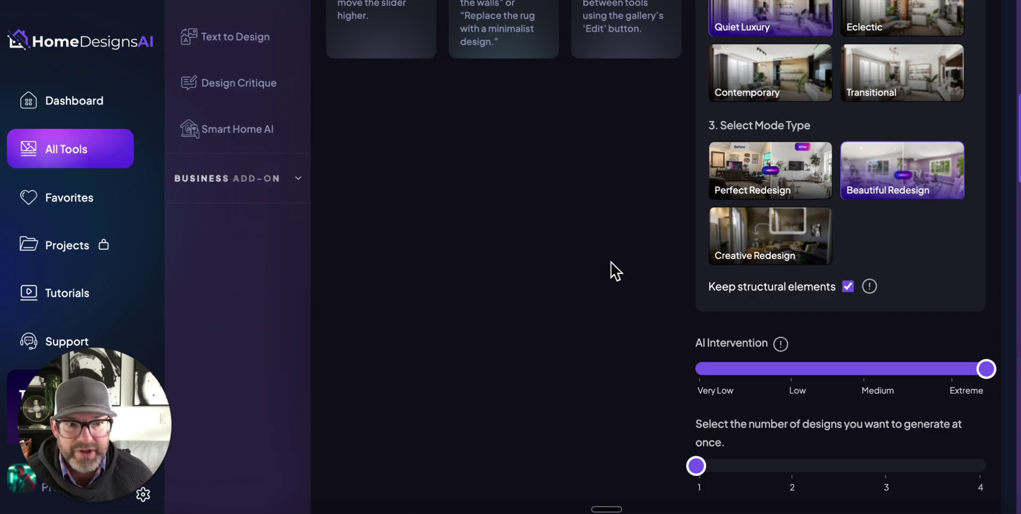
# Step: Generate a new design and wait in Latest Designs for the glass-globe chandelier render
pyautogui.scroll(-5, 611, 260)
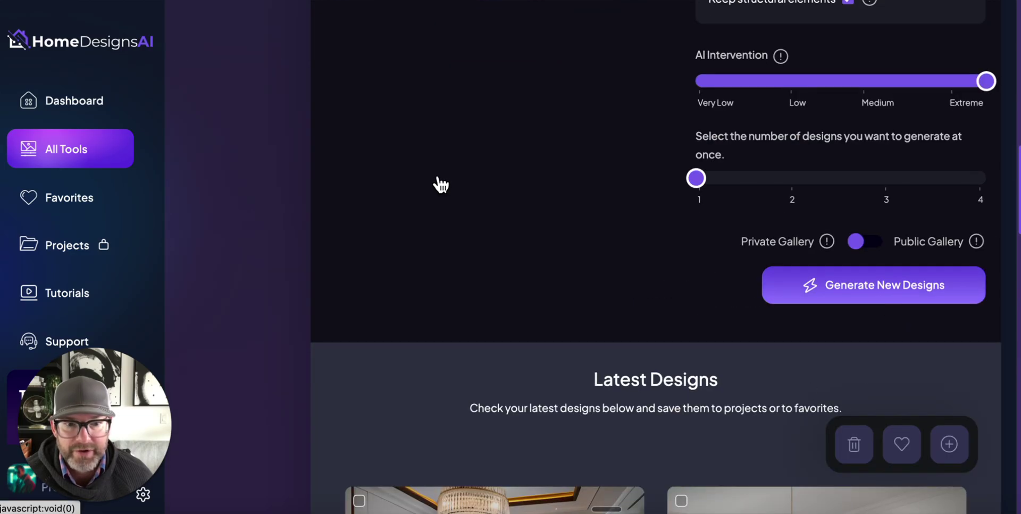
pyautogui.scroll(-10, 440, 181)
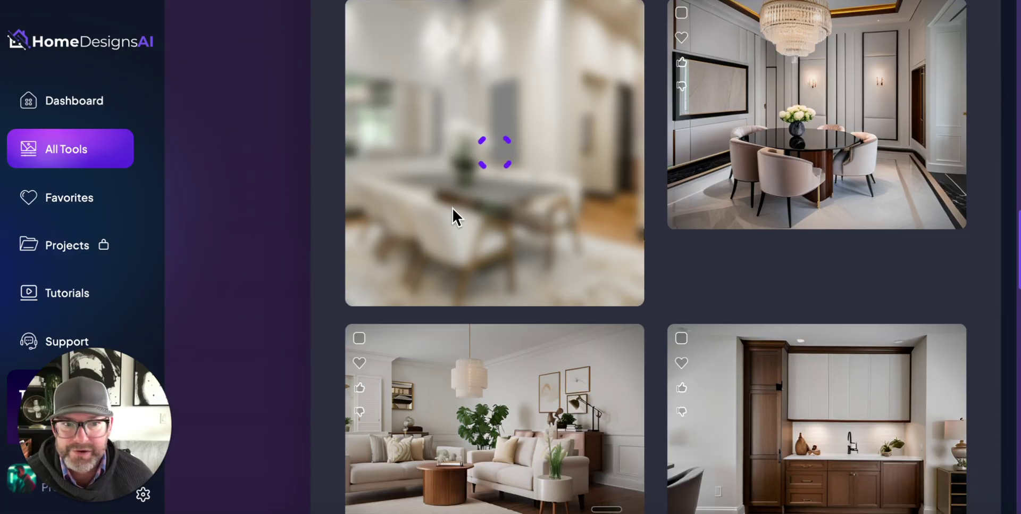
pyautogui.scroll(1, 438, 207)
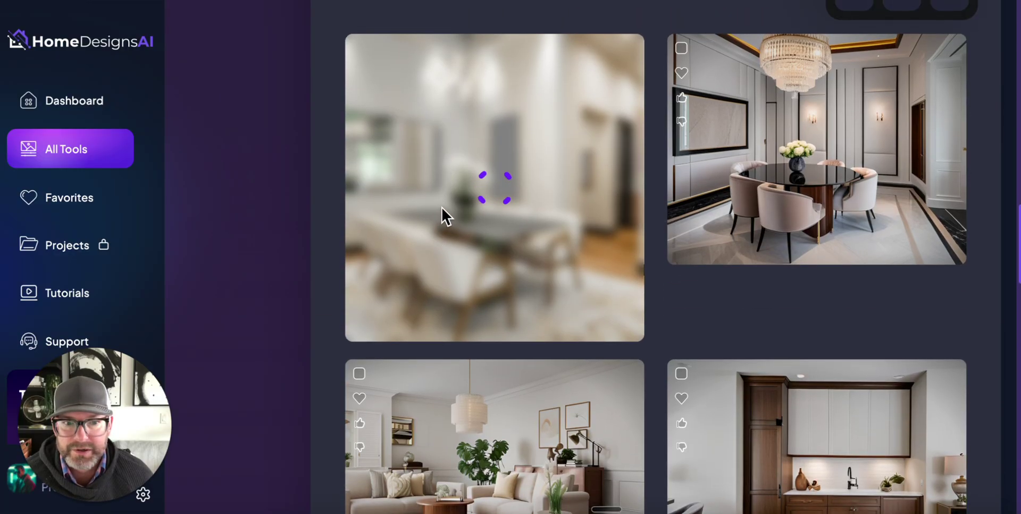
pyautogui.scroll(-1, 442, 205)
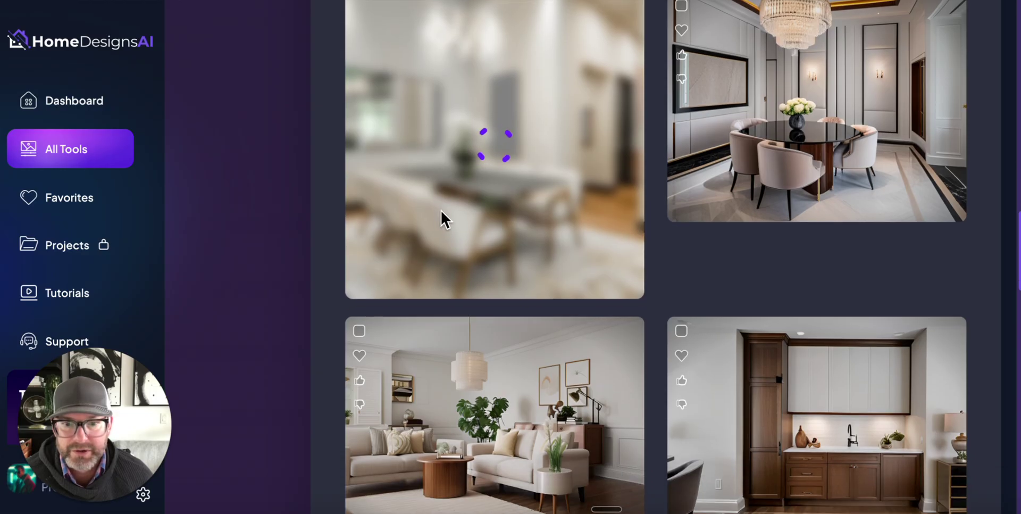
pyautogui.scroll(4, 440, 212)
pyautogui.scroll(-4, 478, 218)
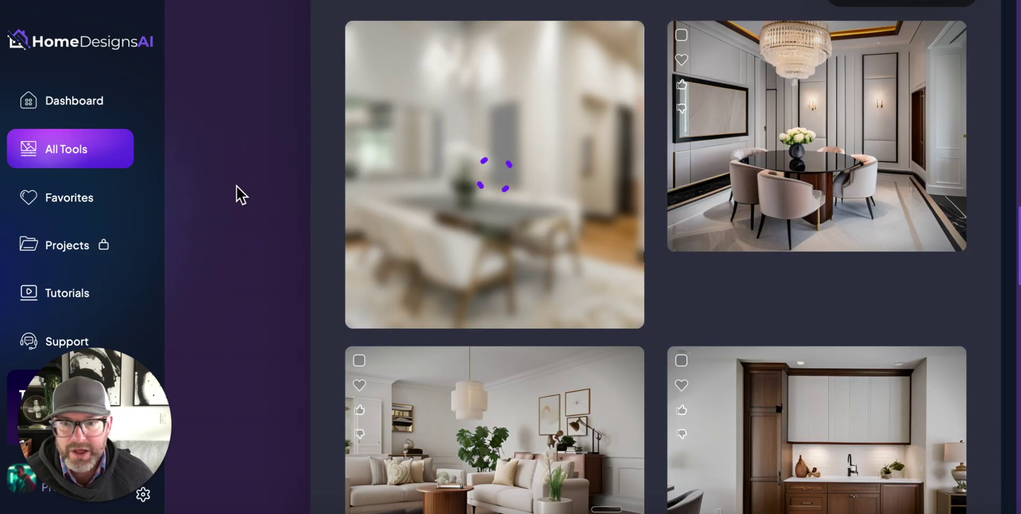
pyautogui.scroll(10, 245, 186)
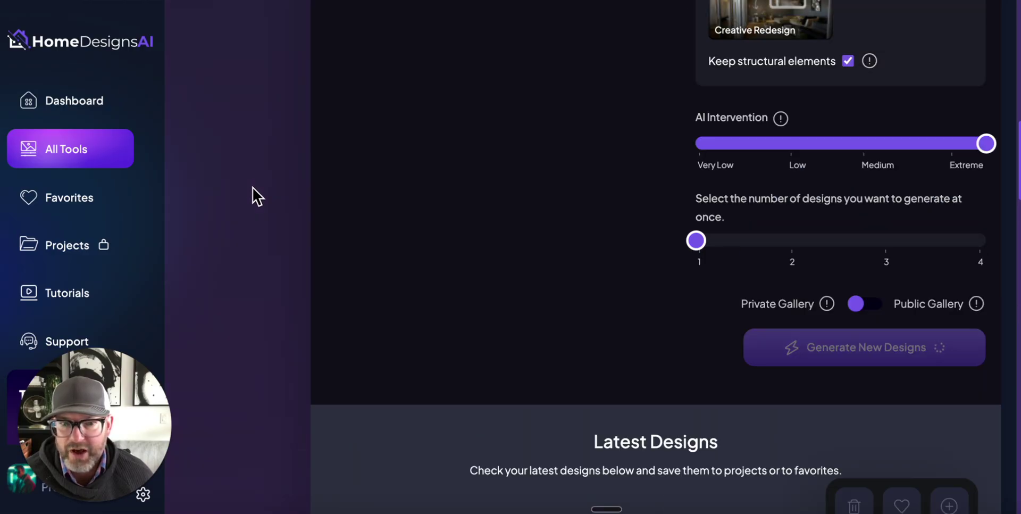
pyautogui.scroll(8, 254, 187)
pyautogui.scroll(-3, 256, 198)
pyautogui.scroll(-8, 267, 205)
pyautogui.scroll(-6, 267, 201)
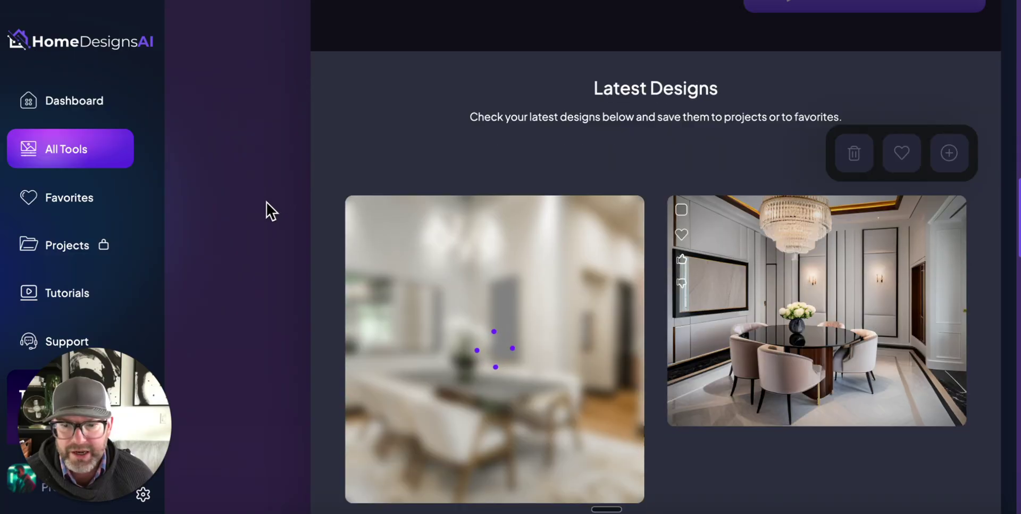
pyautogui.scroll(-1, 266, 202)
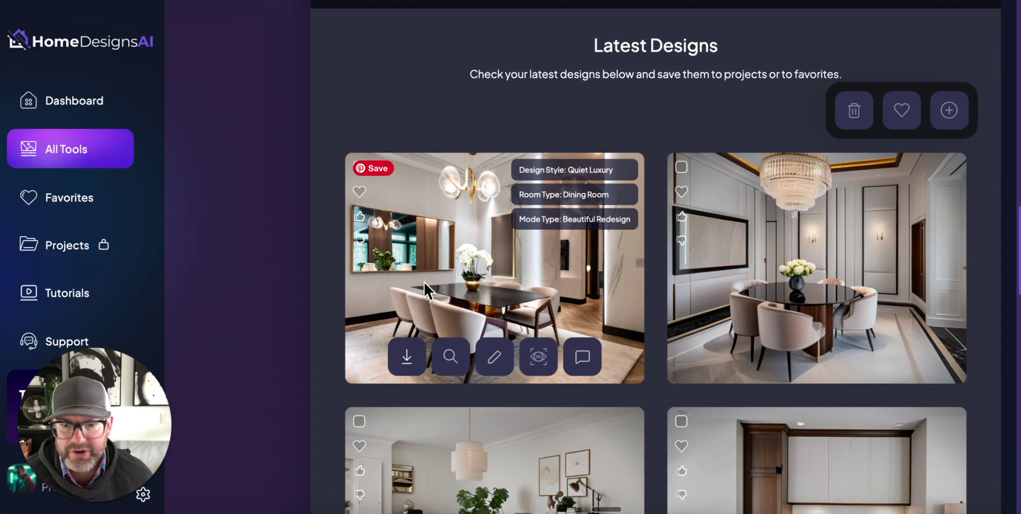
# Step: Open the second dining design's before/after view and screenshot the dining chair
pyautogui.click(450, 356)
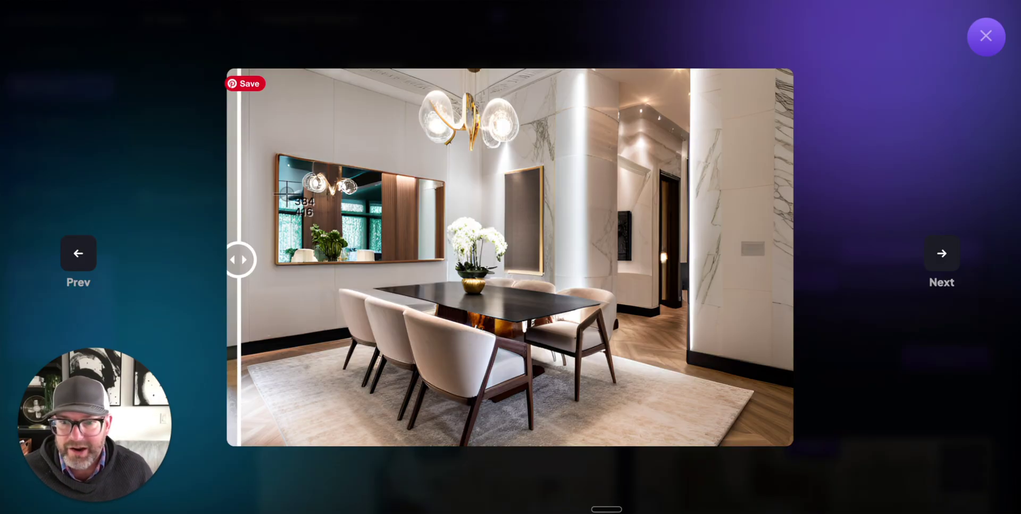
pyautogui.moveTo(397, 299); pyautogui.dragTo(548, 442)
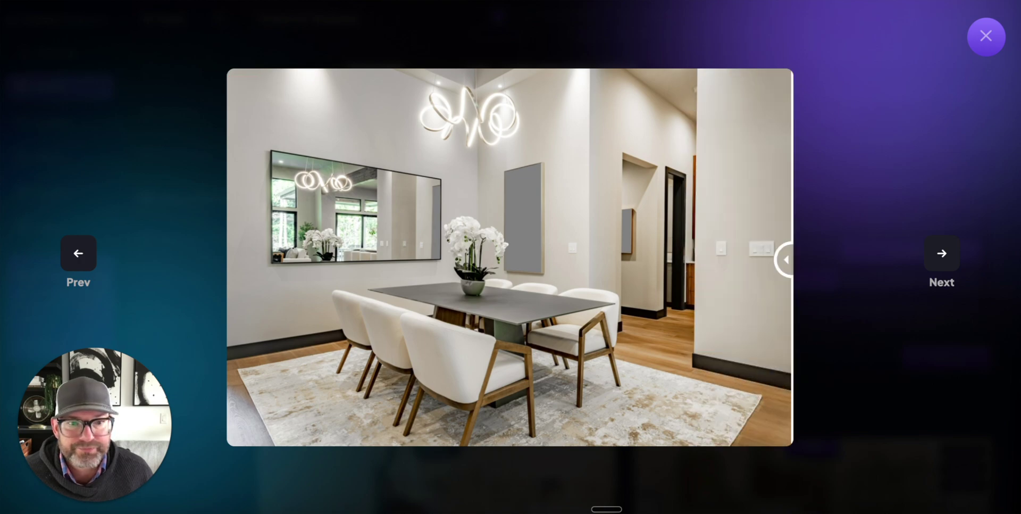
# Step: Search the chair screenshot with Google Lens and open the InSTYLE Home & Rugs Erica Dining Chair
pyautogui.press('super+t')
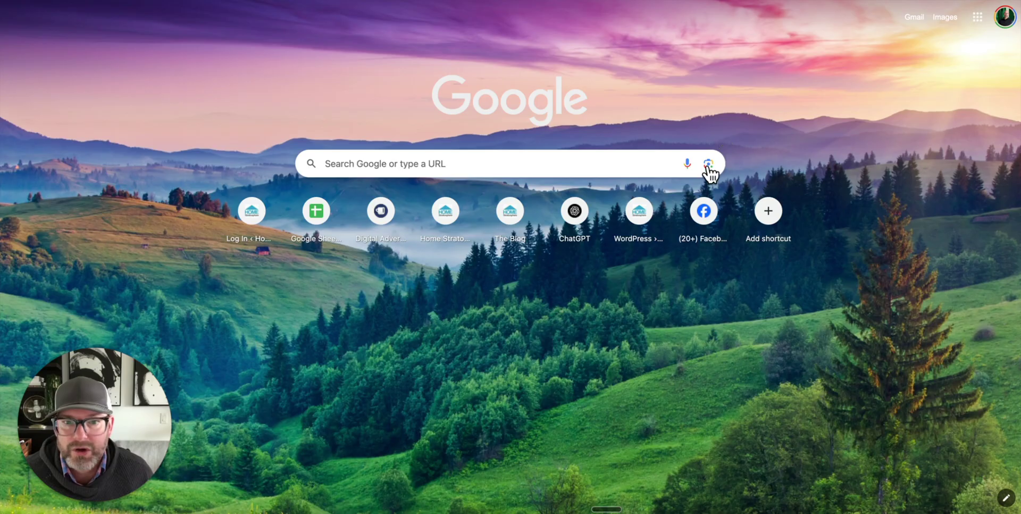
pyautogui.click(709, 164)
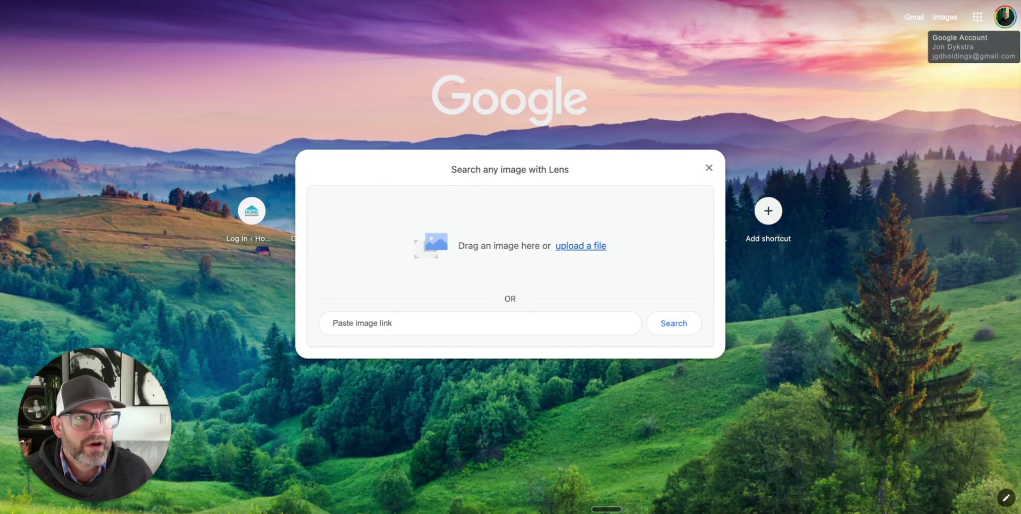
pyautogui.moveTo(889, 32); pyautogui.dragTo(580, 234)
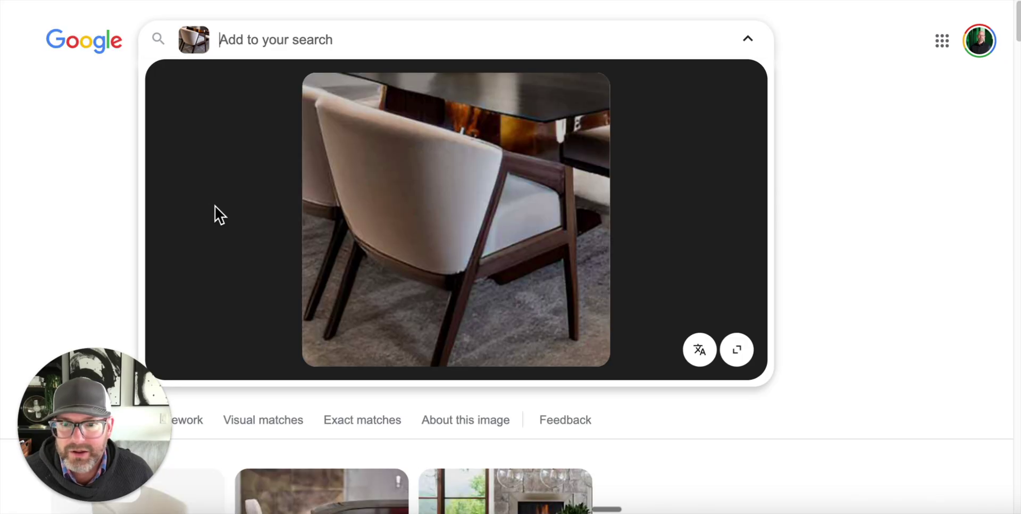
pyautogui.scroll(-7, 562, 283)
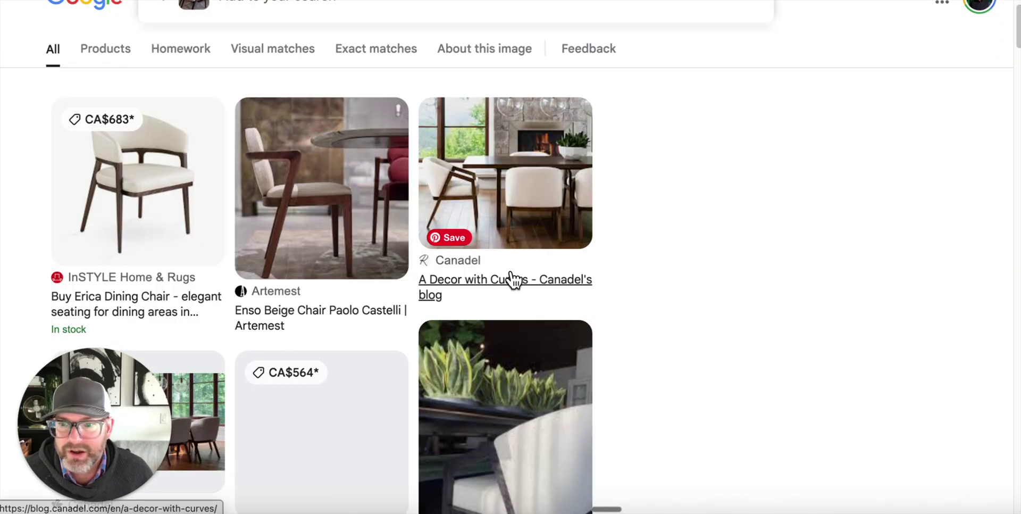
pyautogui.scroll(1, 512, 272)
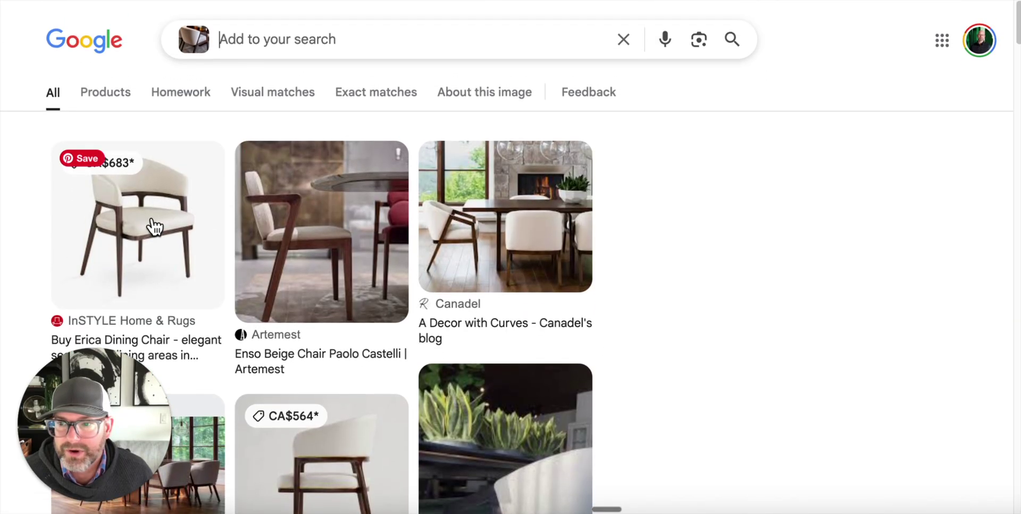
pyautogui.click(195, 48)
pyautogui.click(97, 241)
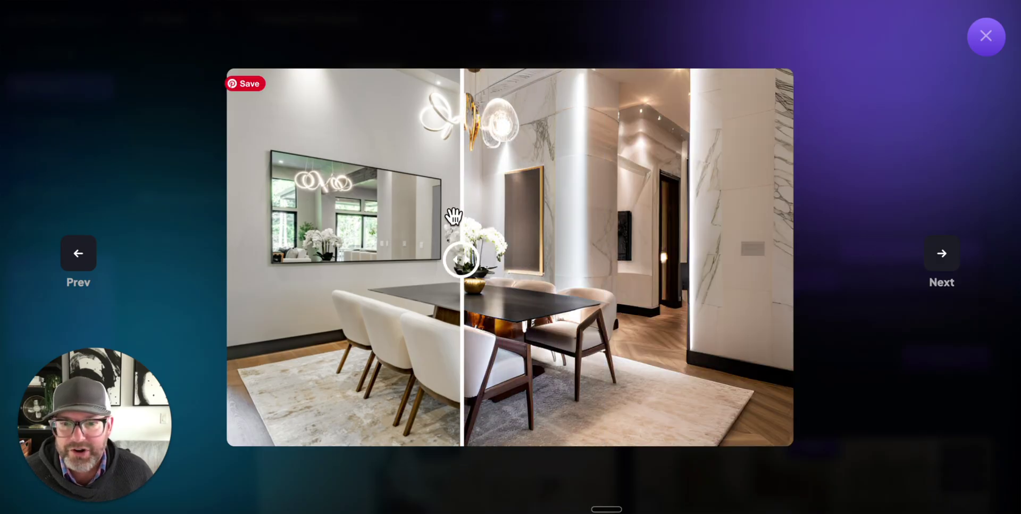
# Step: Slide the divider to reveal the redesigned room, then close the comparison viewer
pyautogui.moveTo(454, 216); pyautogui.dragTo(915, 83)
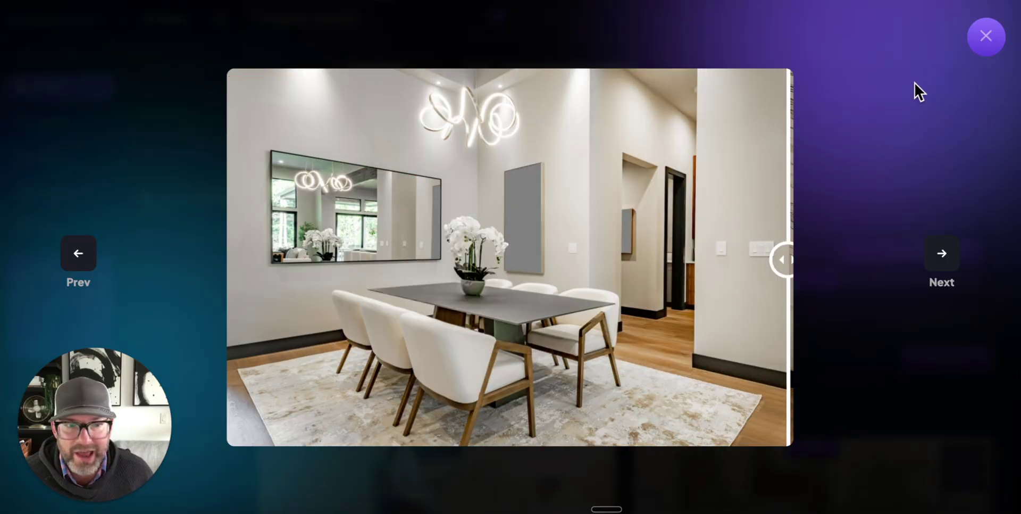
pyautogui.click(986, 38)
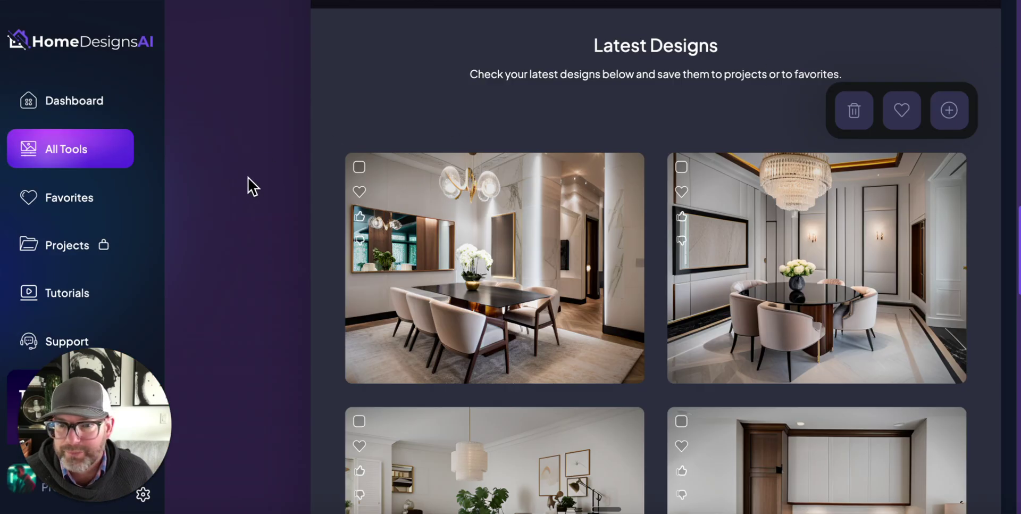
pyautogui.scroll(15, 250, 176)
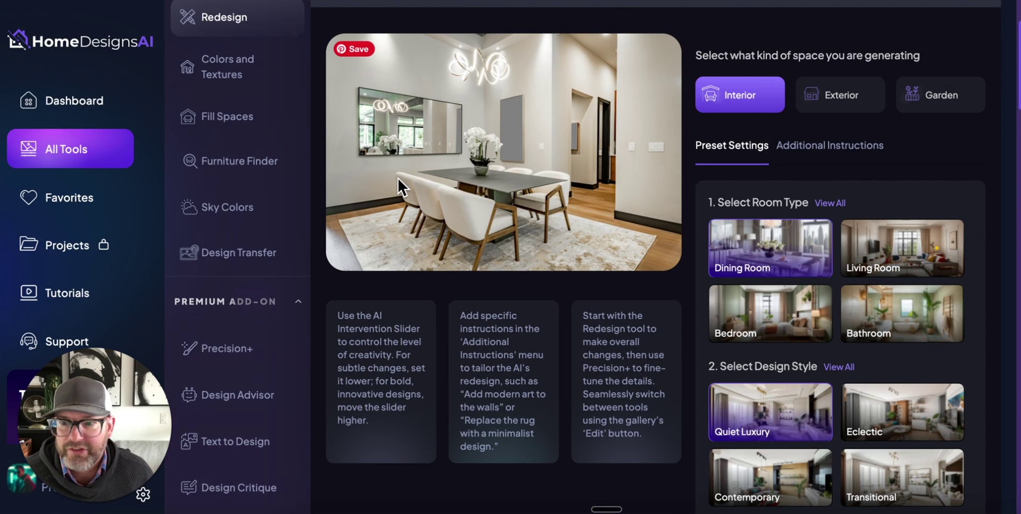
pyautogui.scroll(3, 249, 190)
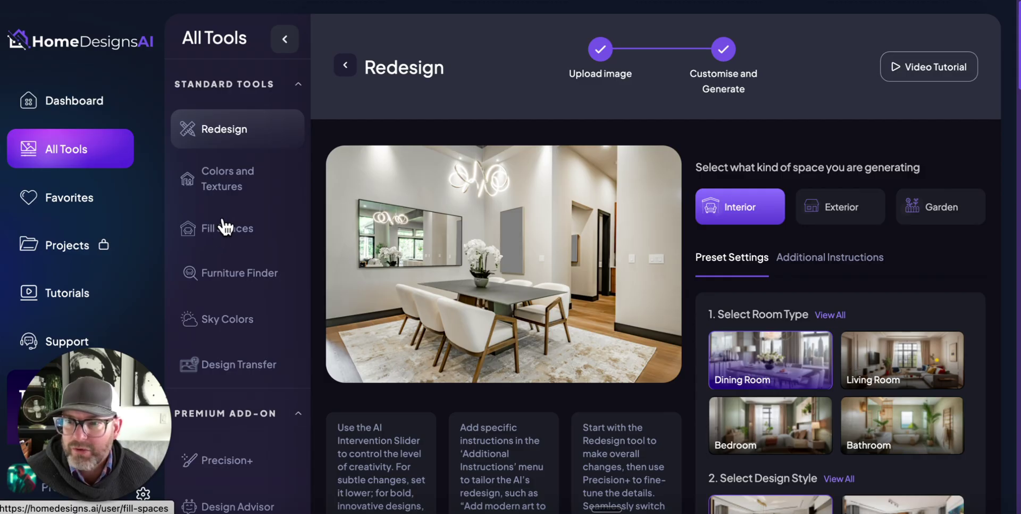
# Step: Collapse and re-expand the Standard Tools list, now running from Redesign to Design Transfer
pyautogui.click(297, 87)
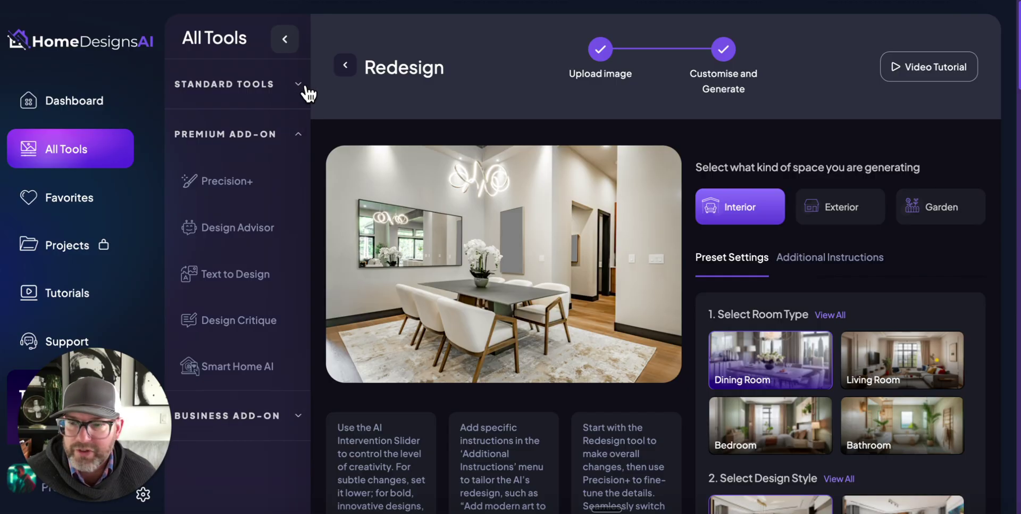
pyautogui.click(299, 88)
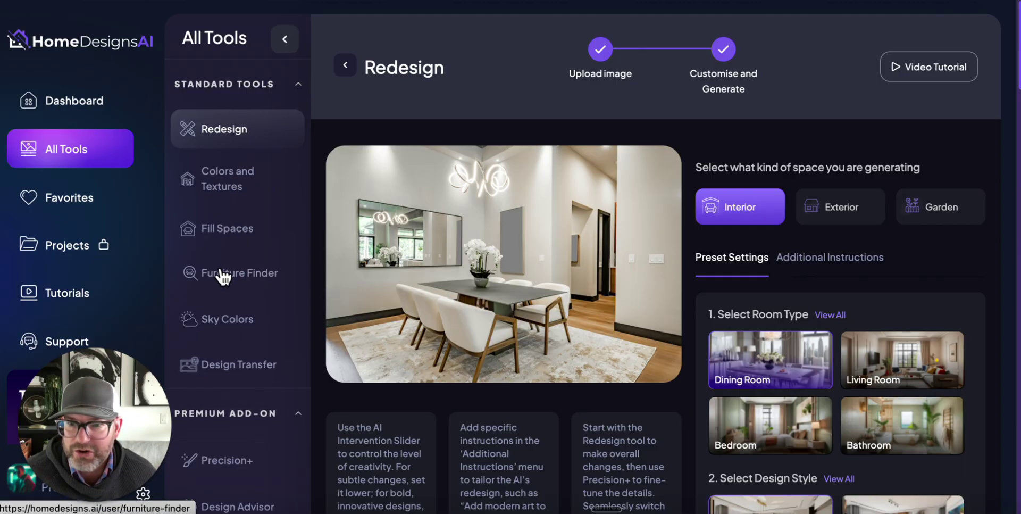
pyautogui.scroll(-1, 222, 276)
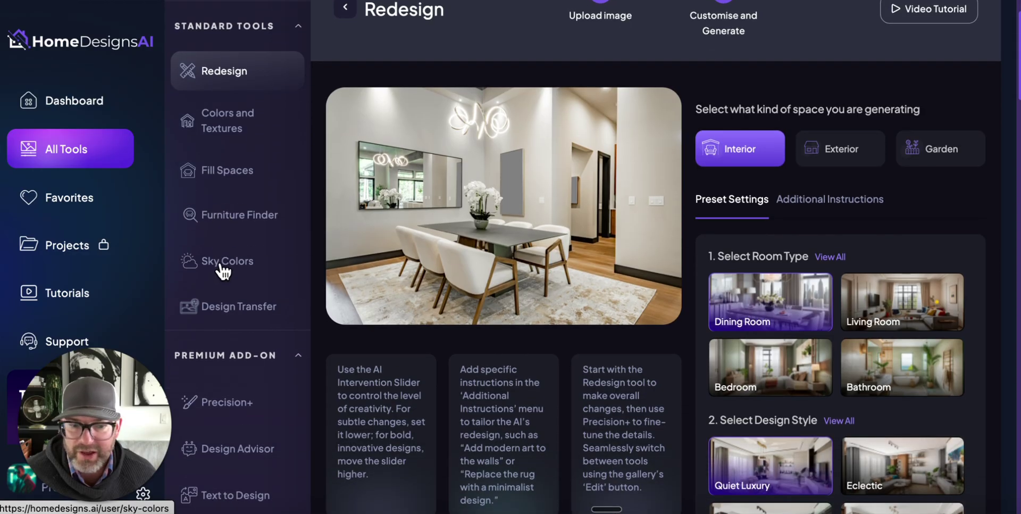
pyautogui.scroll(-1, 224, 271)
pyautogui.scroll(2, 242, 272)
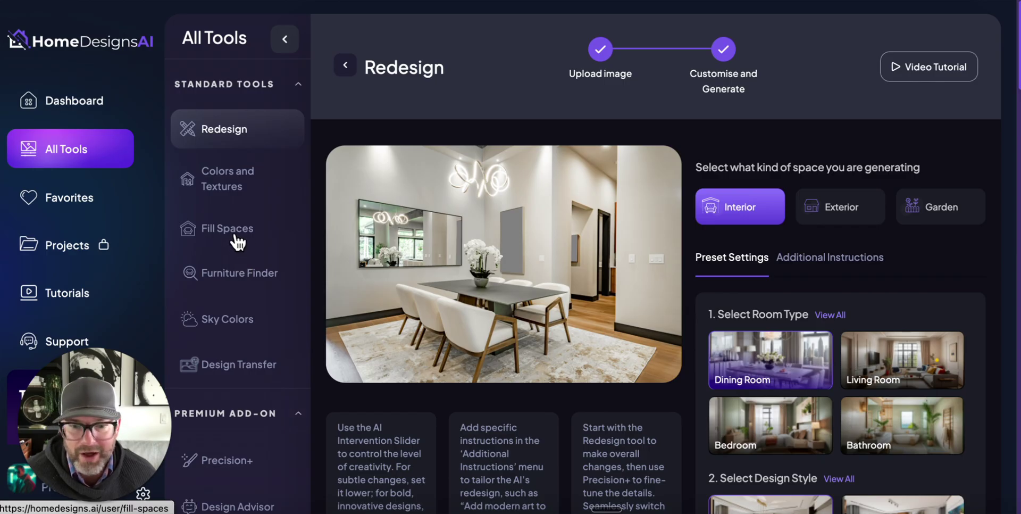